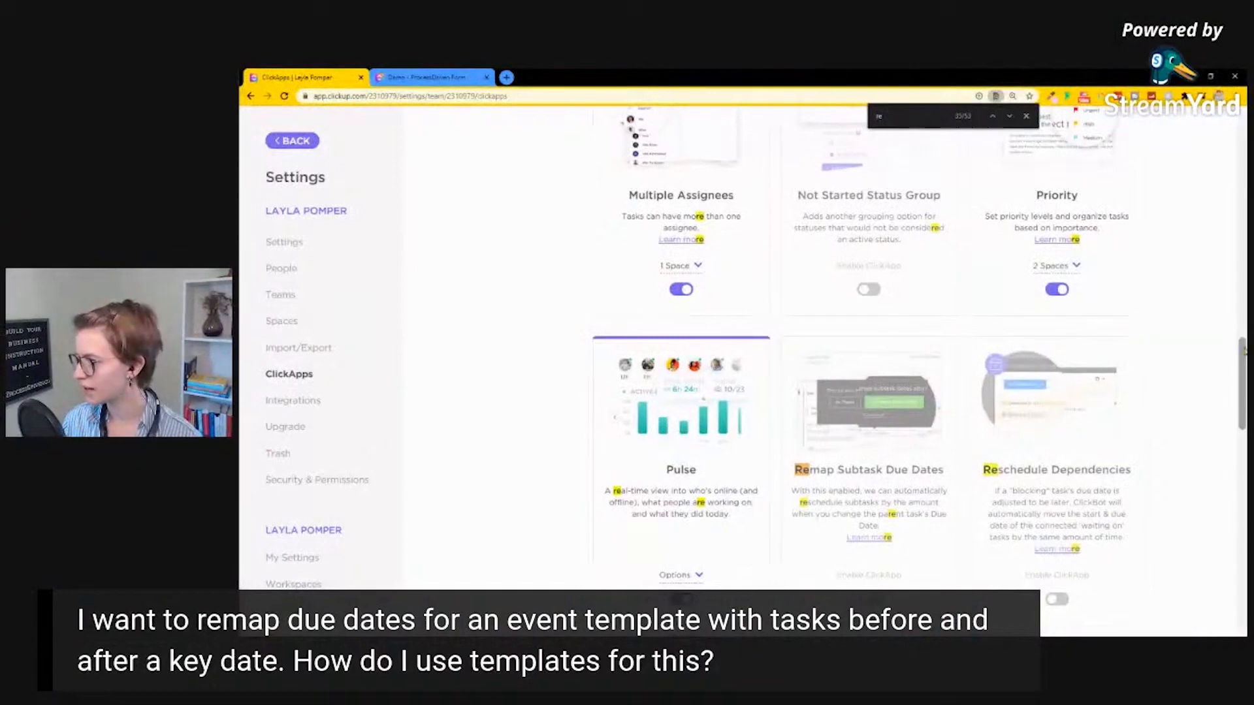
Enable the Remap Subtask Due Dates and Reschedule Dependencies ClickApps, and return to the workspace
left_click(869, 498)
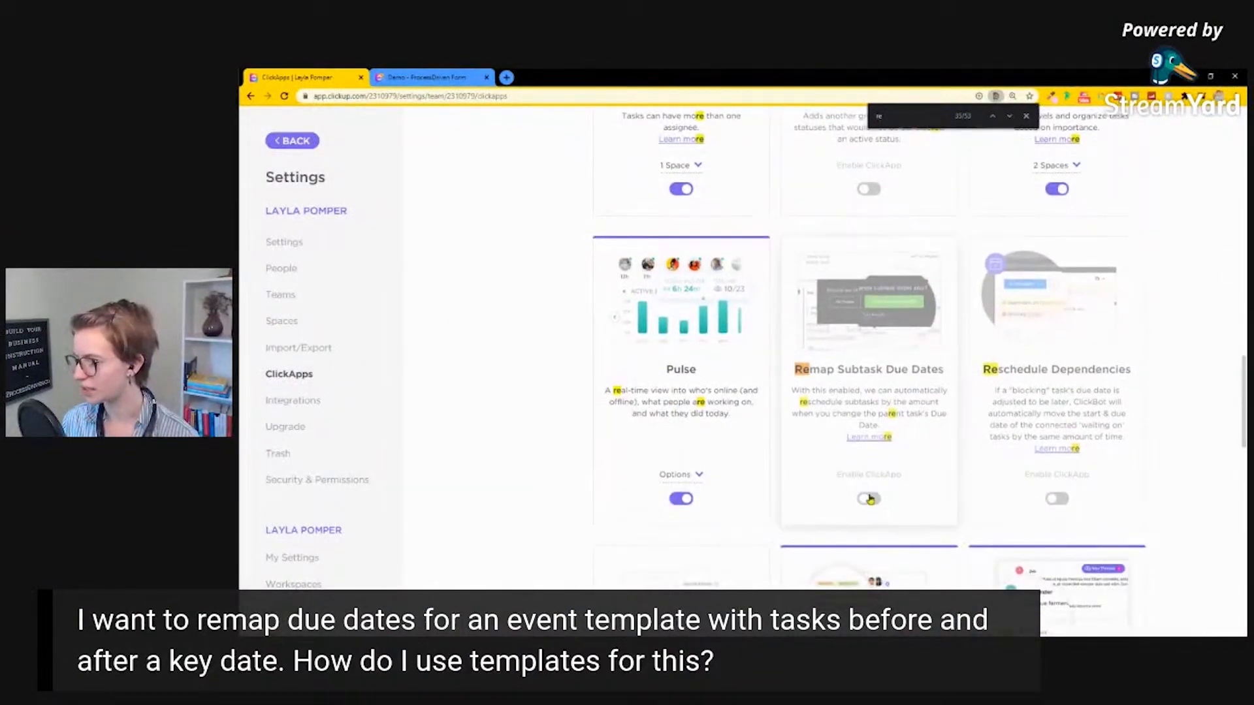
left_click(1158, 401)
left_click(1055, 512)
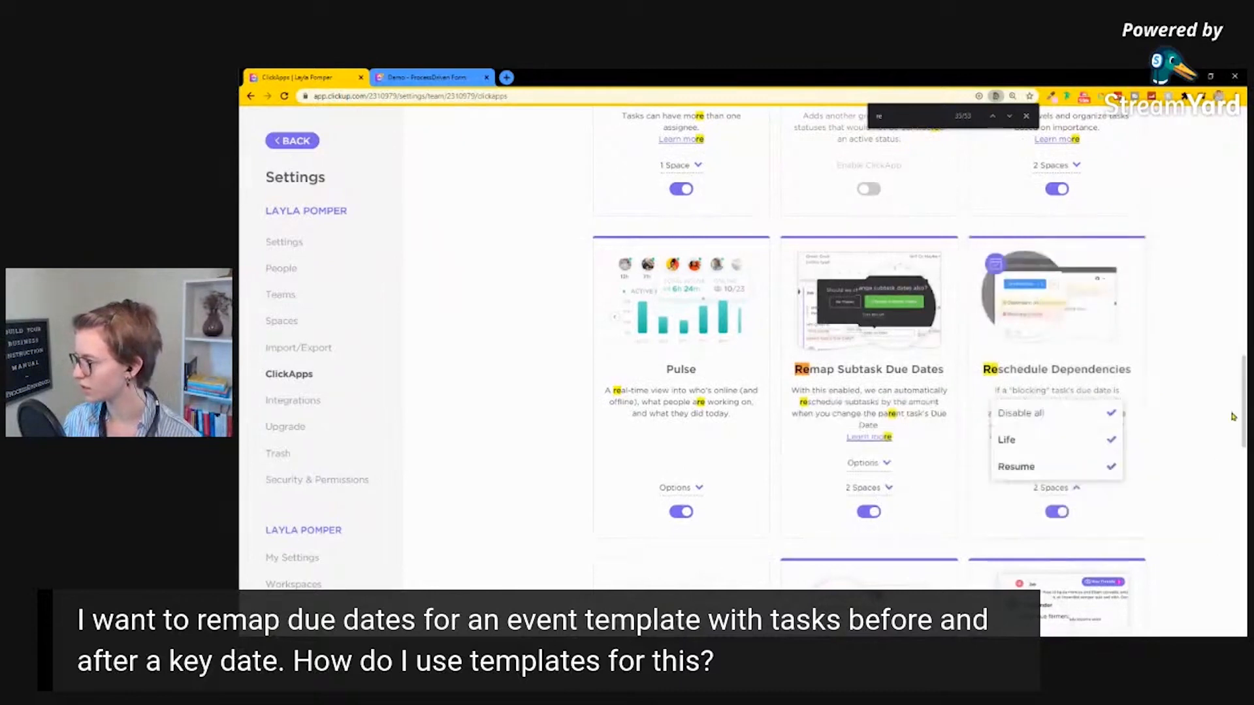
scroll(1241, 444, "down", 5)
scroll(1241, 465, "down", 5)
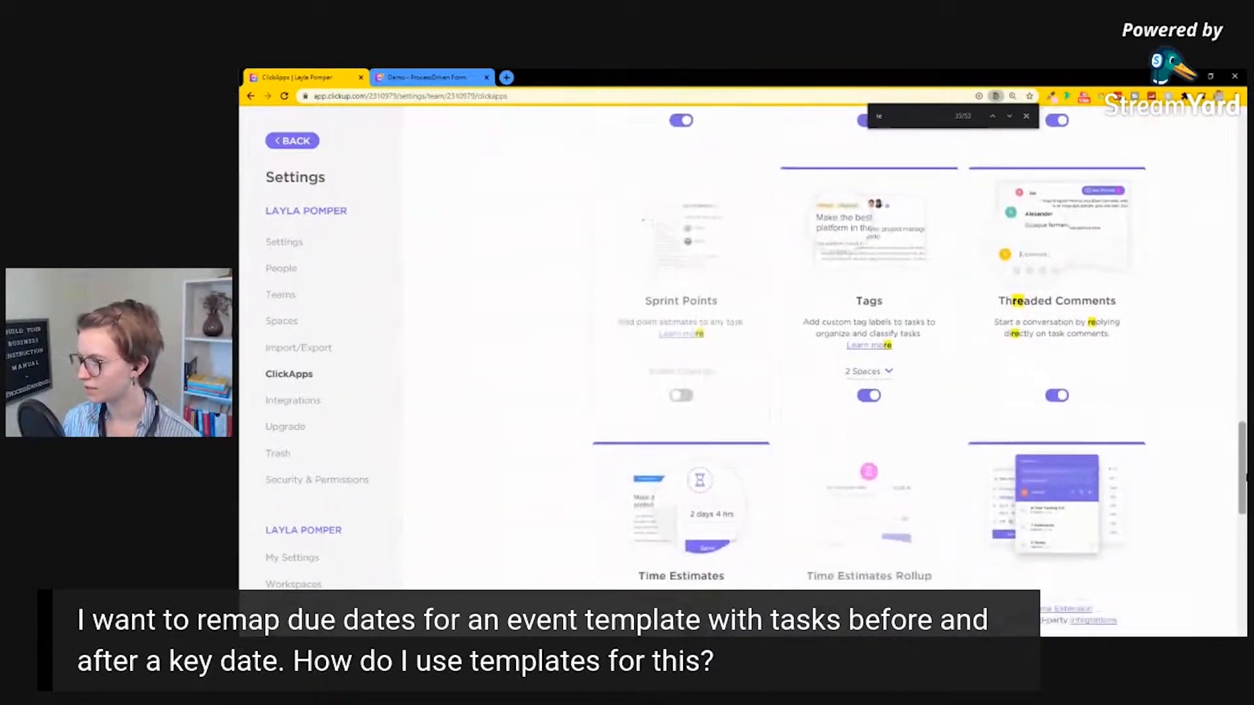
scroll(919, 363, "down", 6)
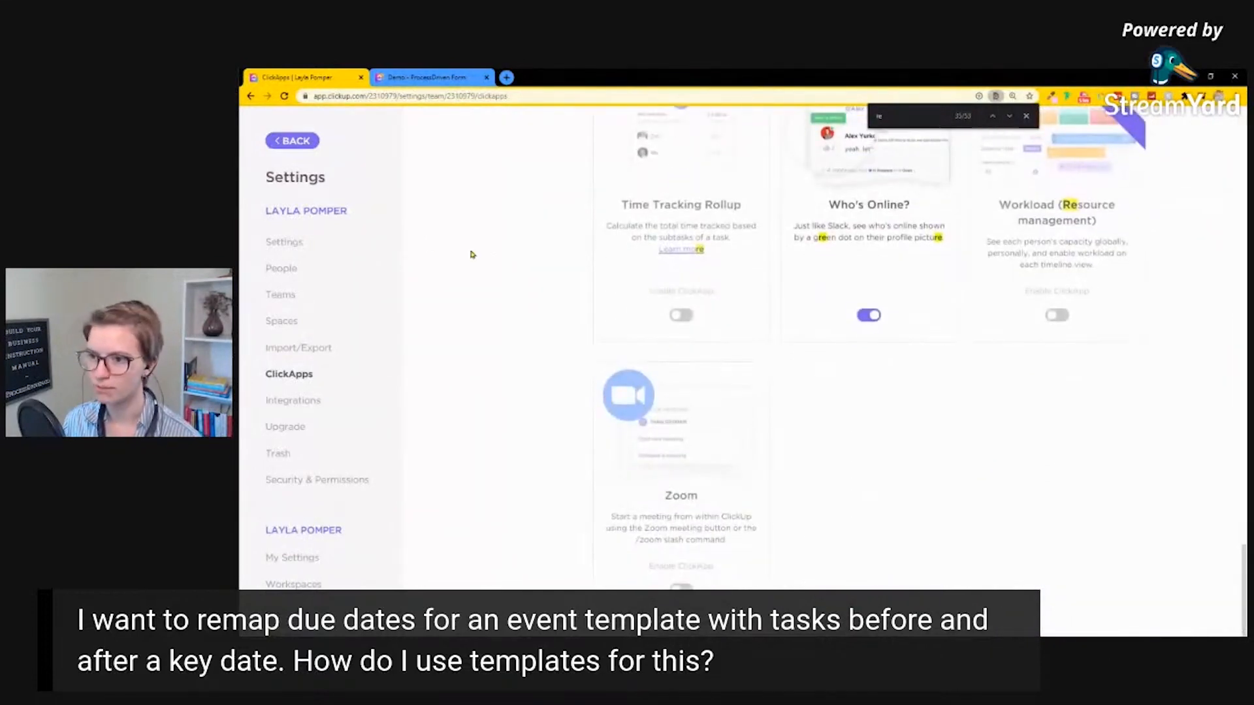
left_click(297, 148)
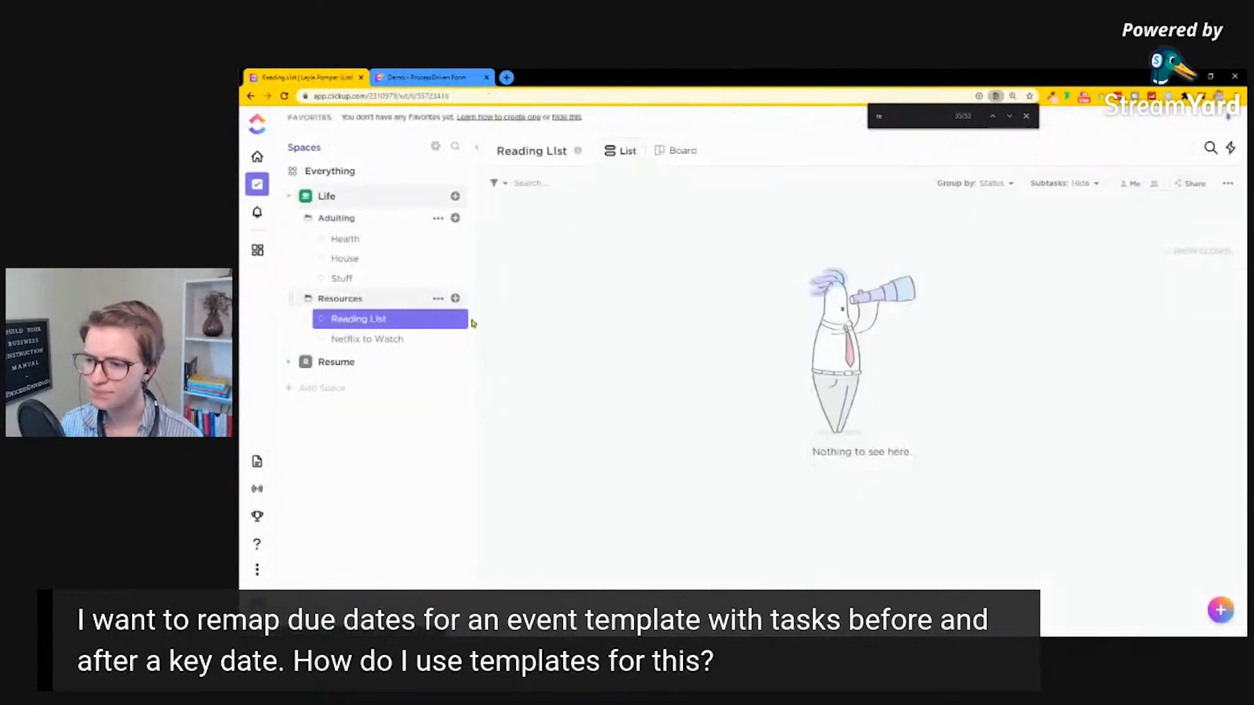
Add three tasks named Task 1, TAsk 2 and Task 3 to the Health list in the Adulting folder
left_click(444, 304)
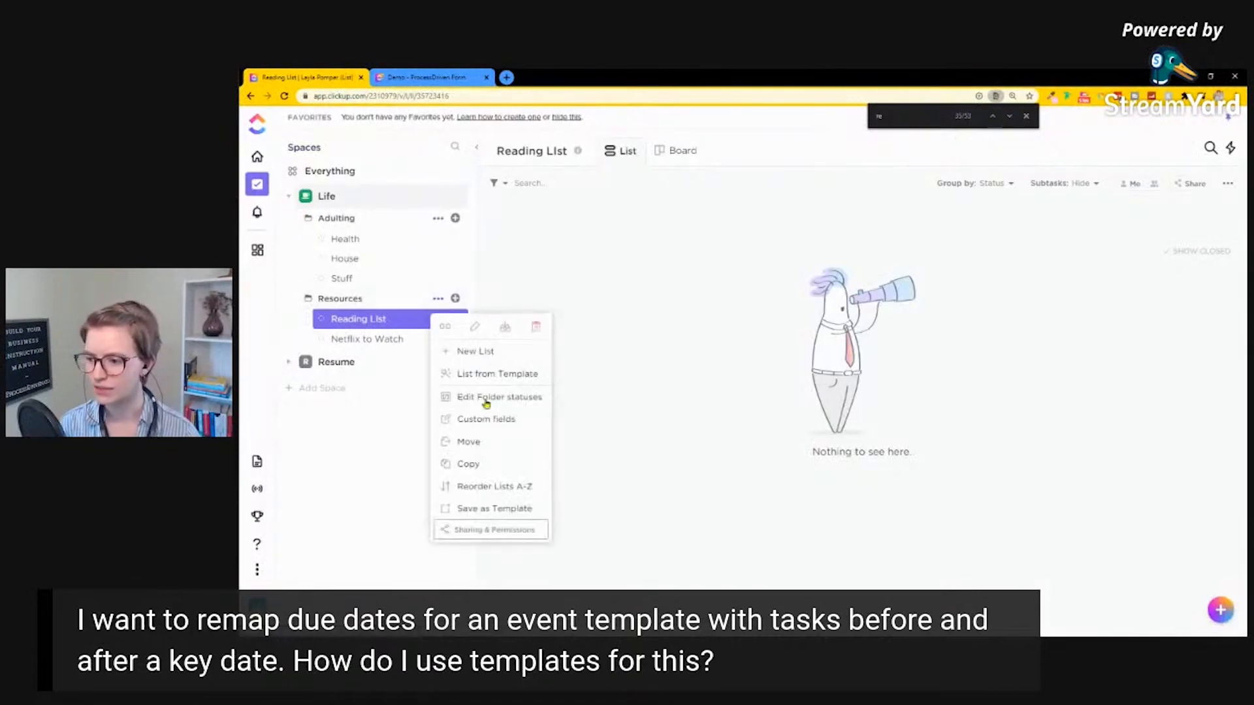
left_click(361, 320)
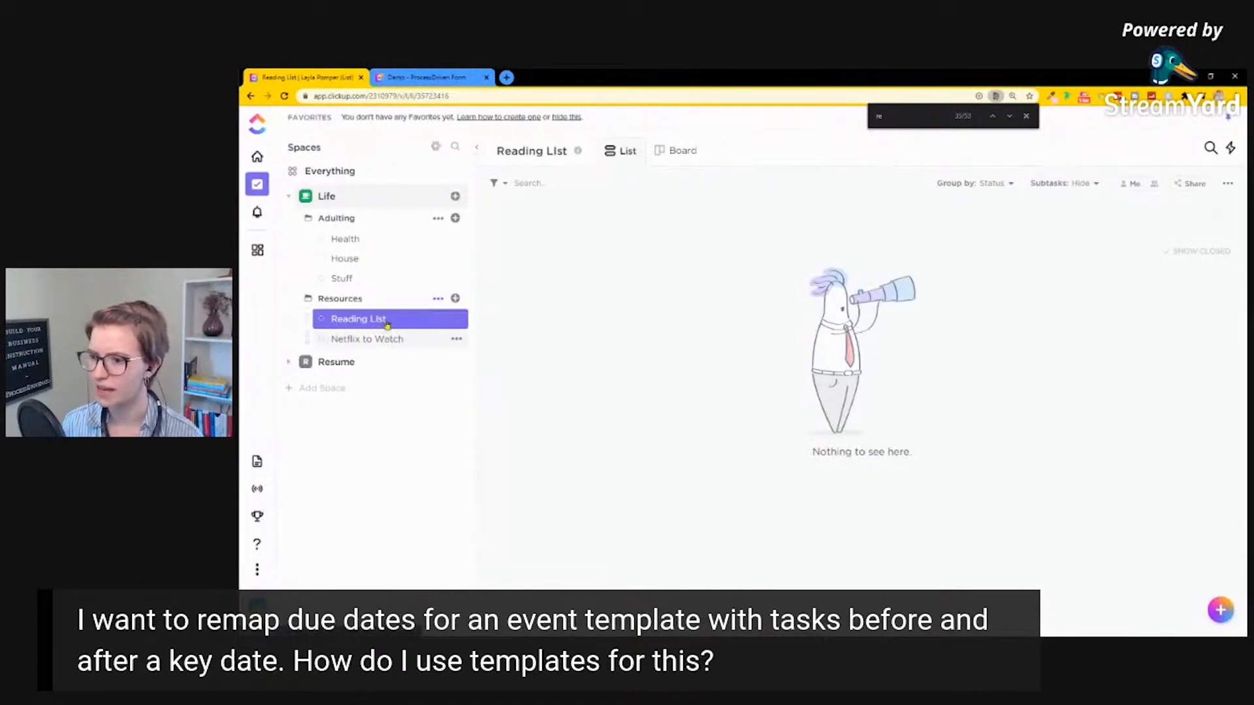
left_click(364, 240)
left_click(614, 278)
type("Task 1")
key("Return")
type("TAsk 2")
key("Return")
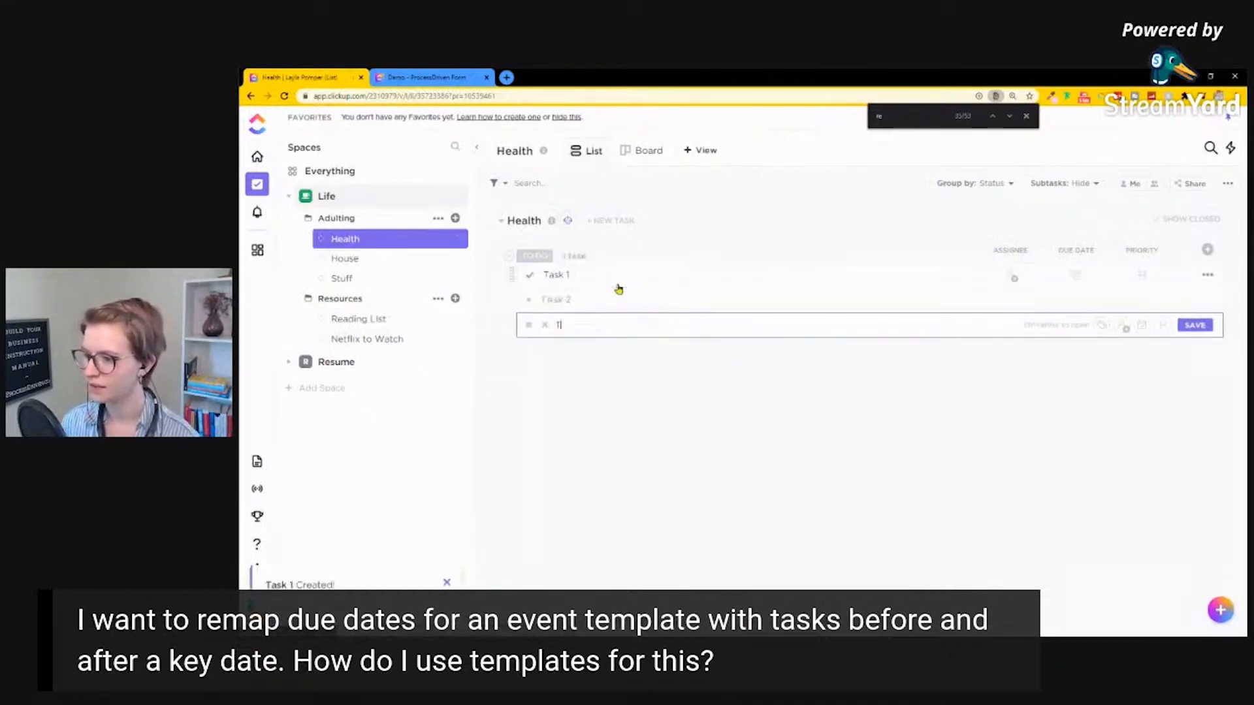
type("Task 3")
key("Return")
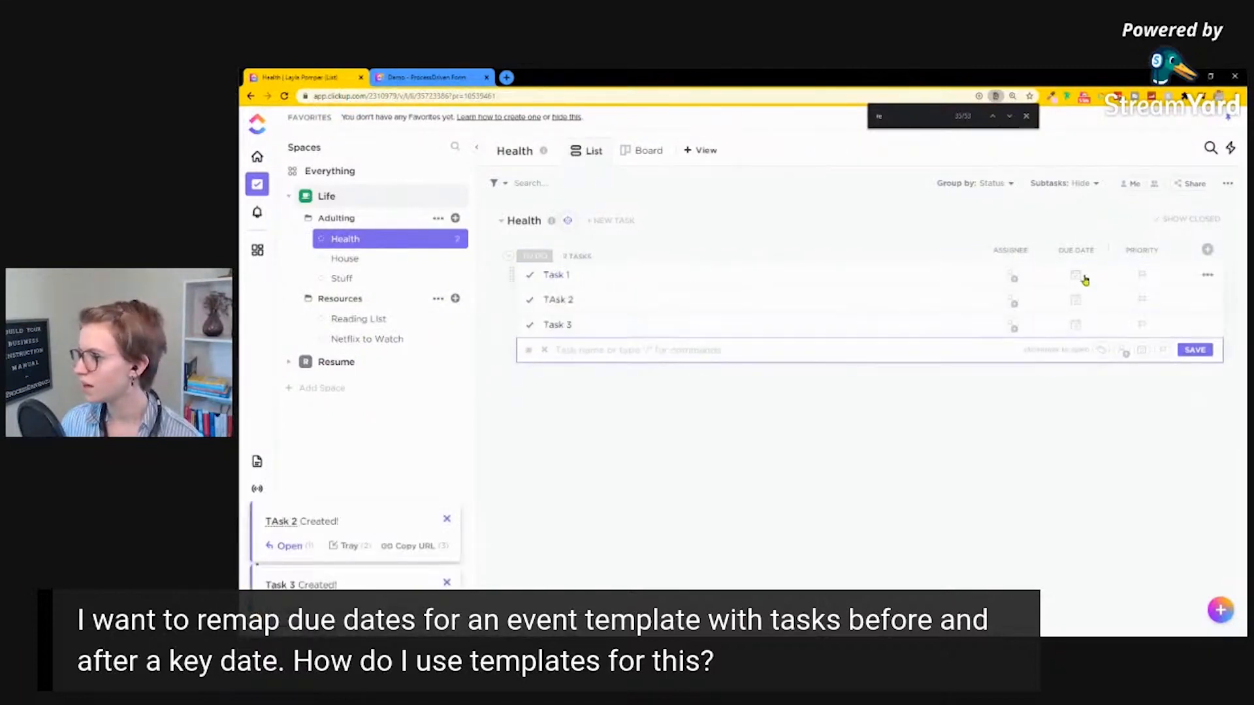
Set the due dates to Aug 13 for Task 1, this Thursday for TAsk 2 and Jul 29 for Task 3
left_click(1079, 277)
left_click(1133, 307)
left_click(1166, 308)
left_click(1082, 301)
left_click(1126, 258)
left_click(1164, 307)
left_click(1079, 327)
left_click(1105, 275)
left_click(1159, 305)
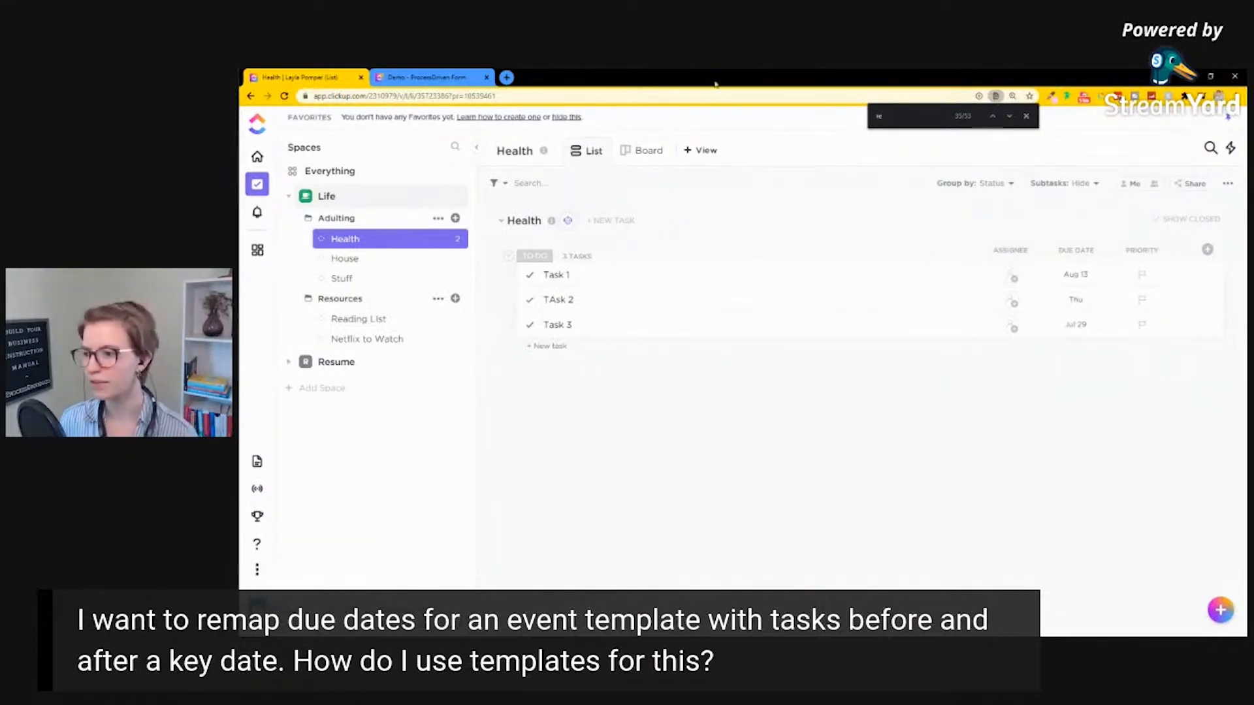
Save the Health list as a new template named Example 7/20, shared with Only Me and including everything
left_click(457, 238)
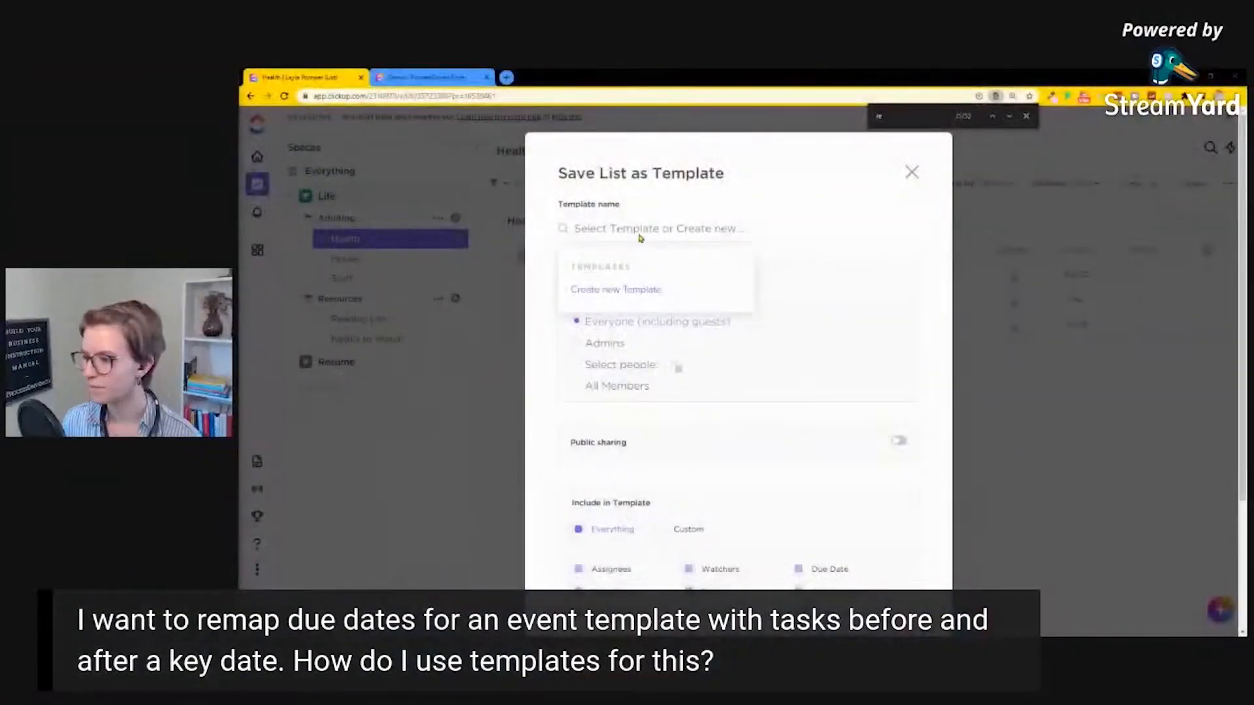
left_click(601, 294)
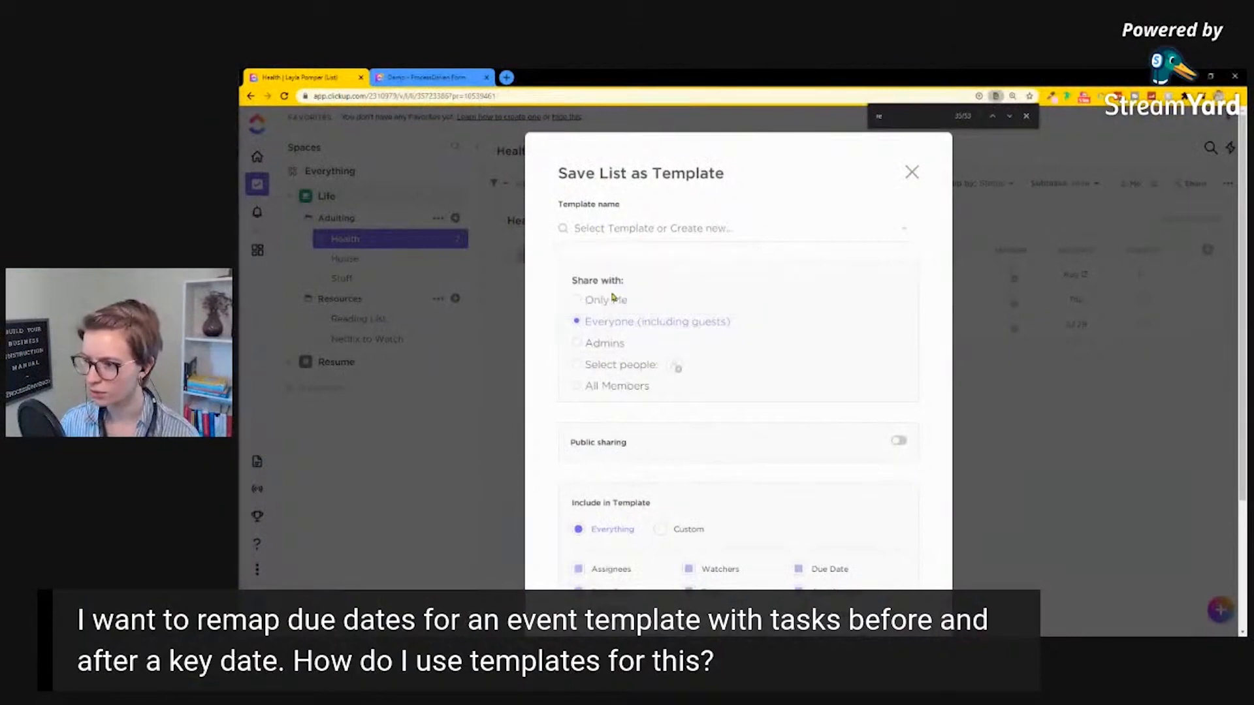
left_click(597, 232)
left_click(610, 290)
type("E")
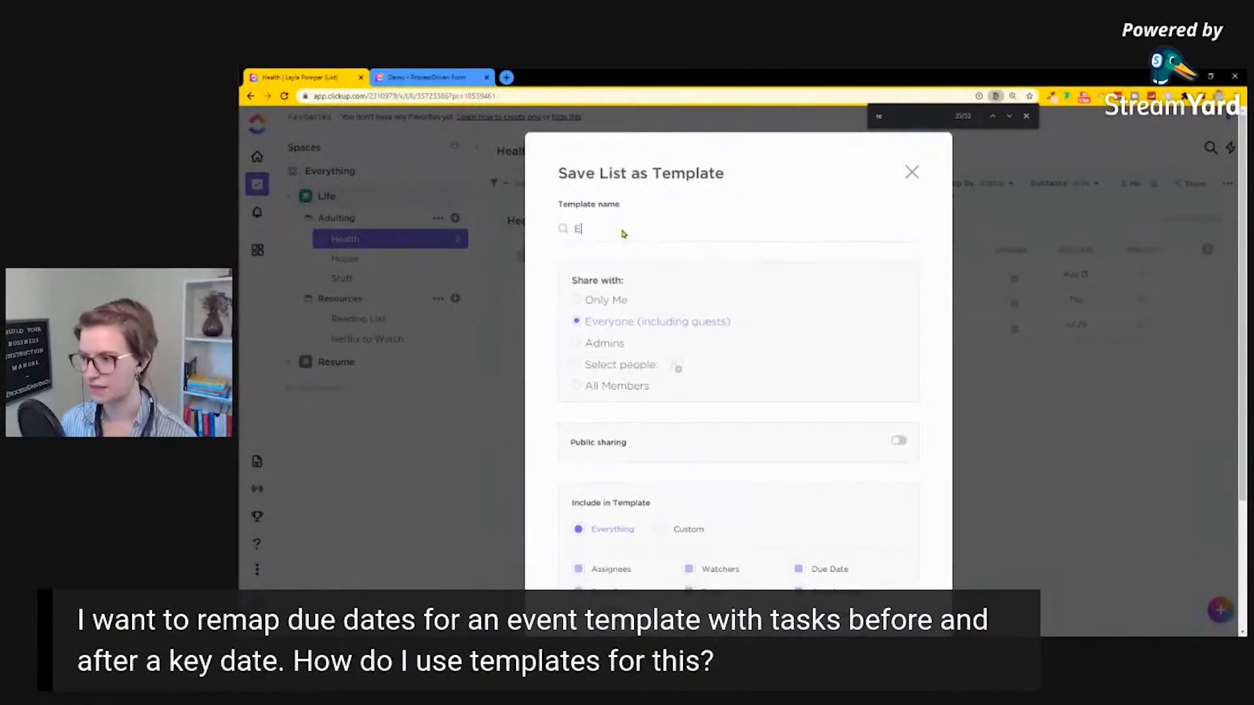
type("xample 7/20")
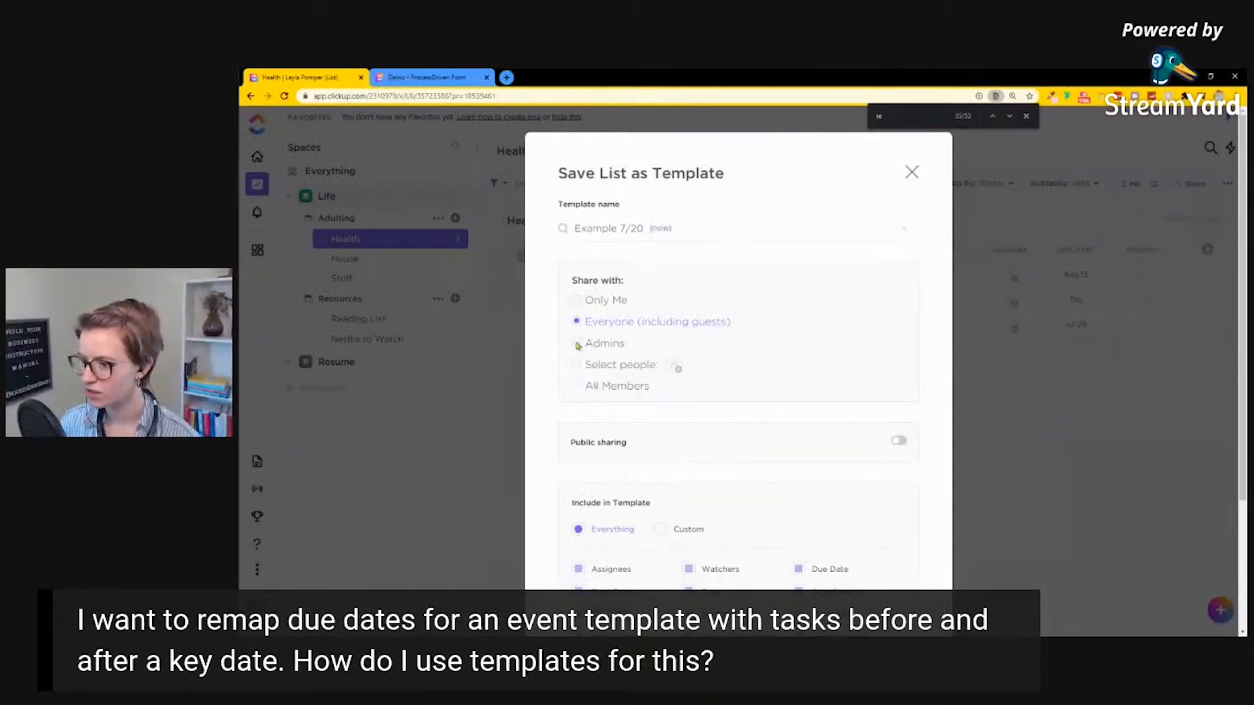
left_click(576, 300)
scroll(630, 347, "down", 3)
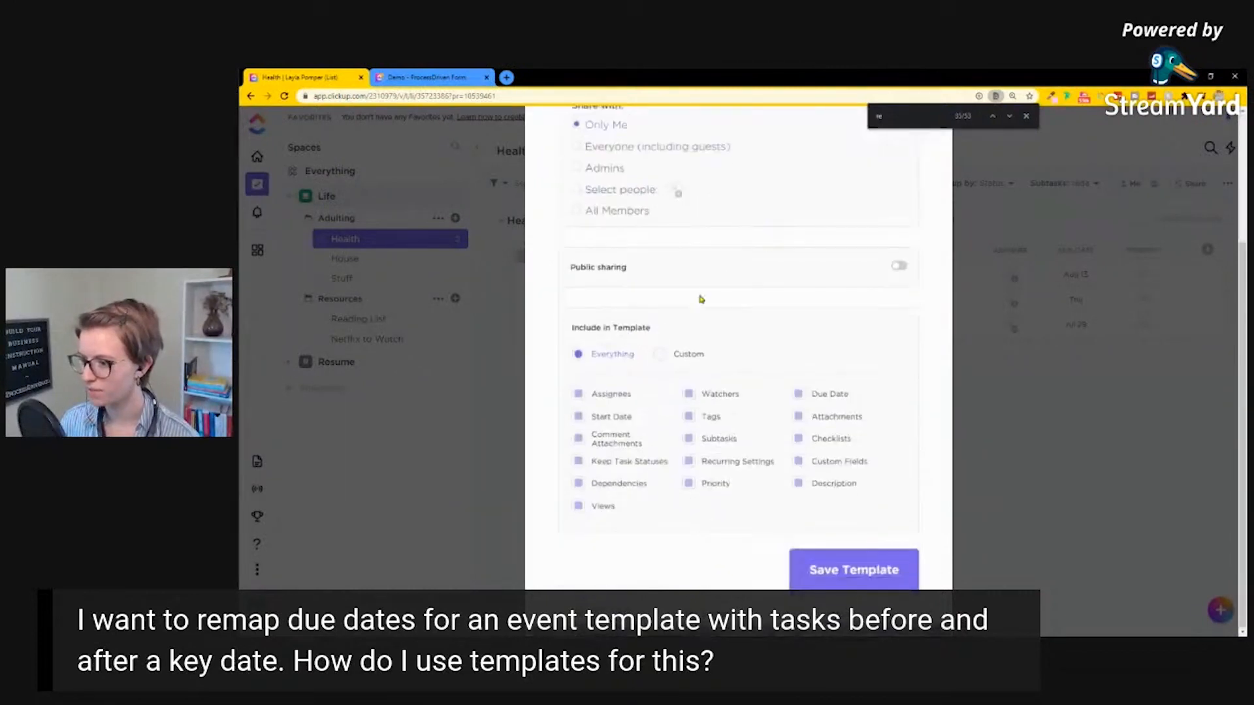
left_click(801, 576)
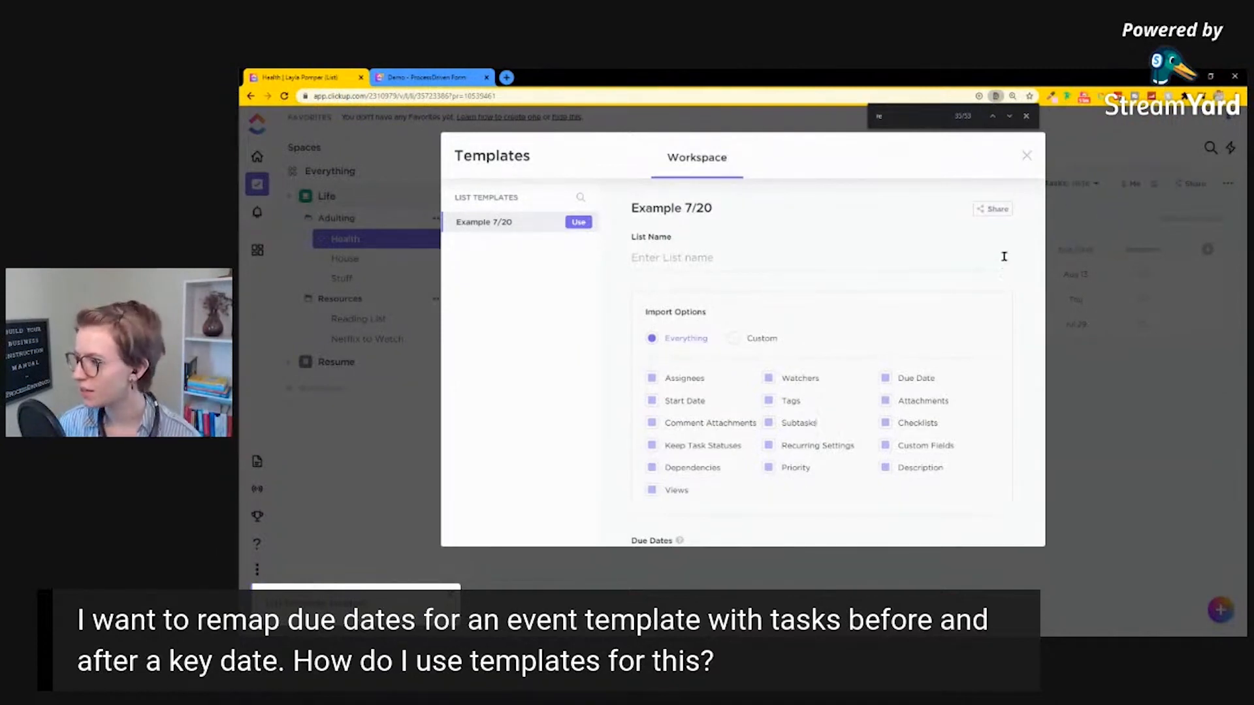
Set the Example 7/20 template to remap due dates from a first due date of July 26, importing all tasks as Open without remapping start dates
scroll(1006, 260, "down", 3)
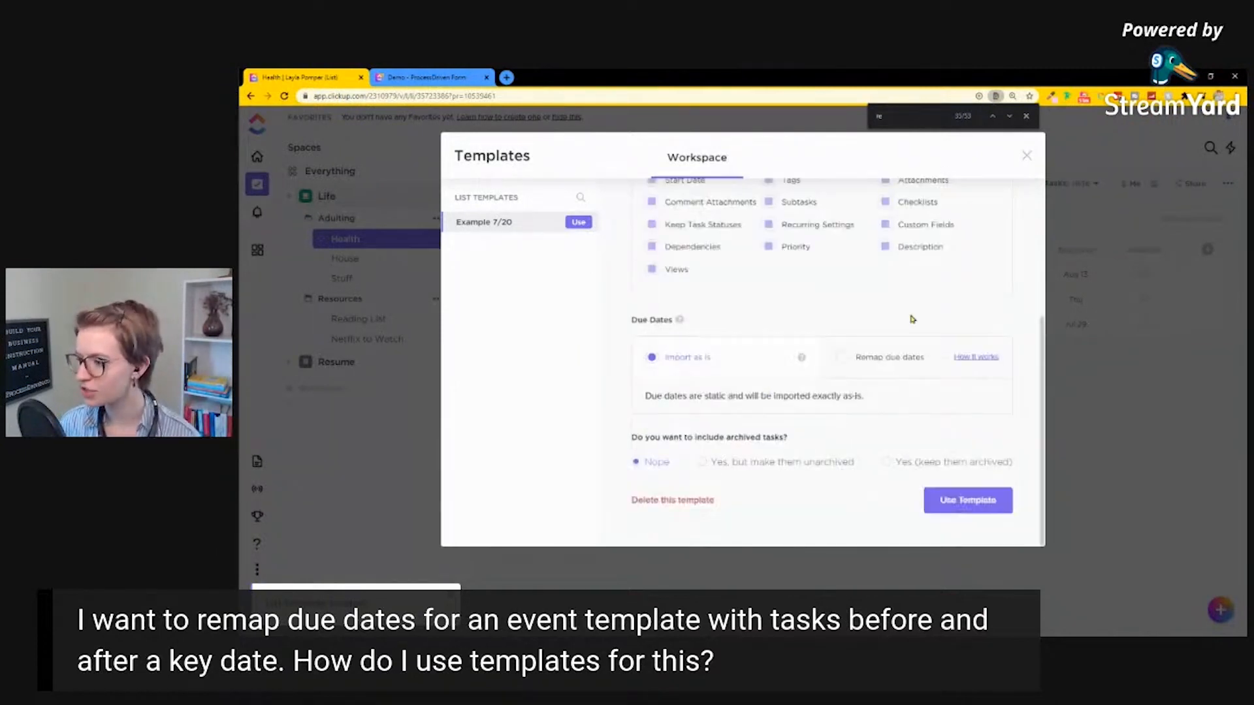
left_click(862, 365)
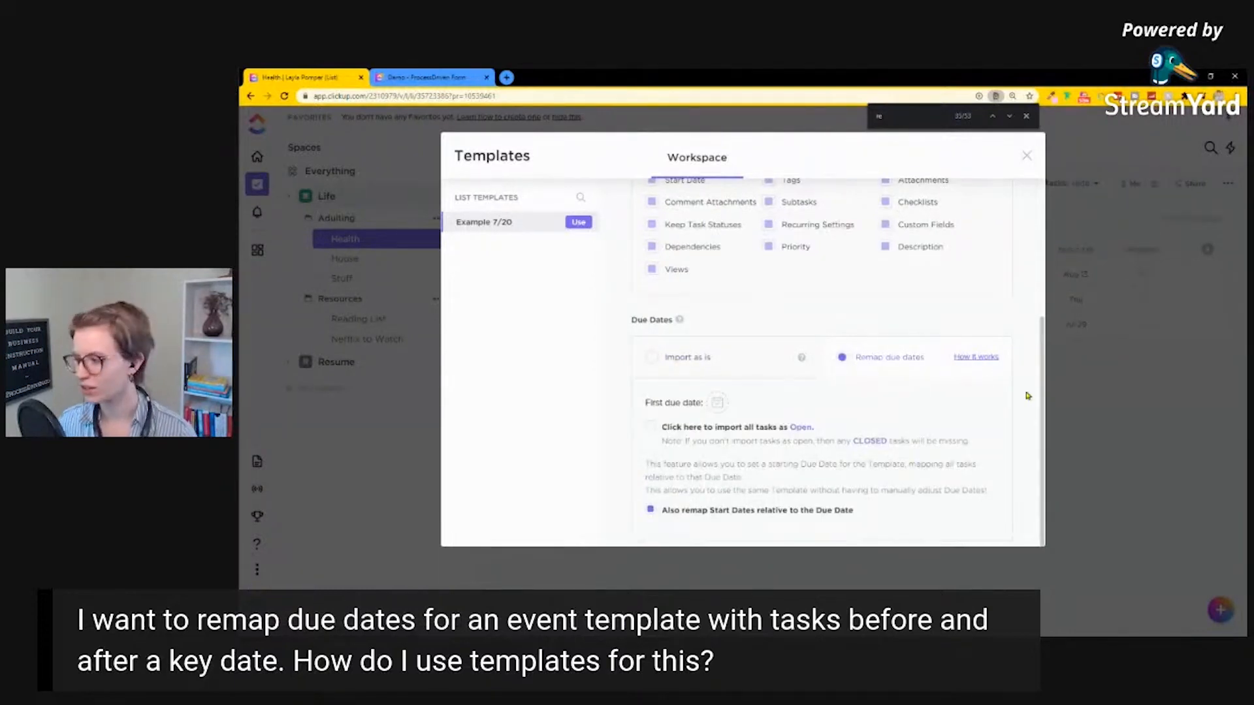
scroll(1029, 397, "down", 1)
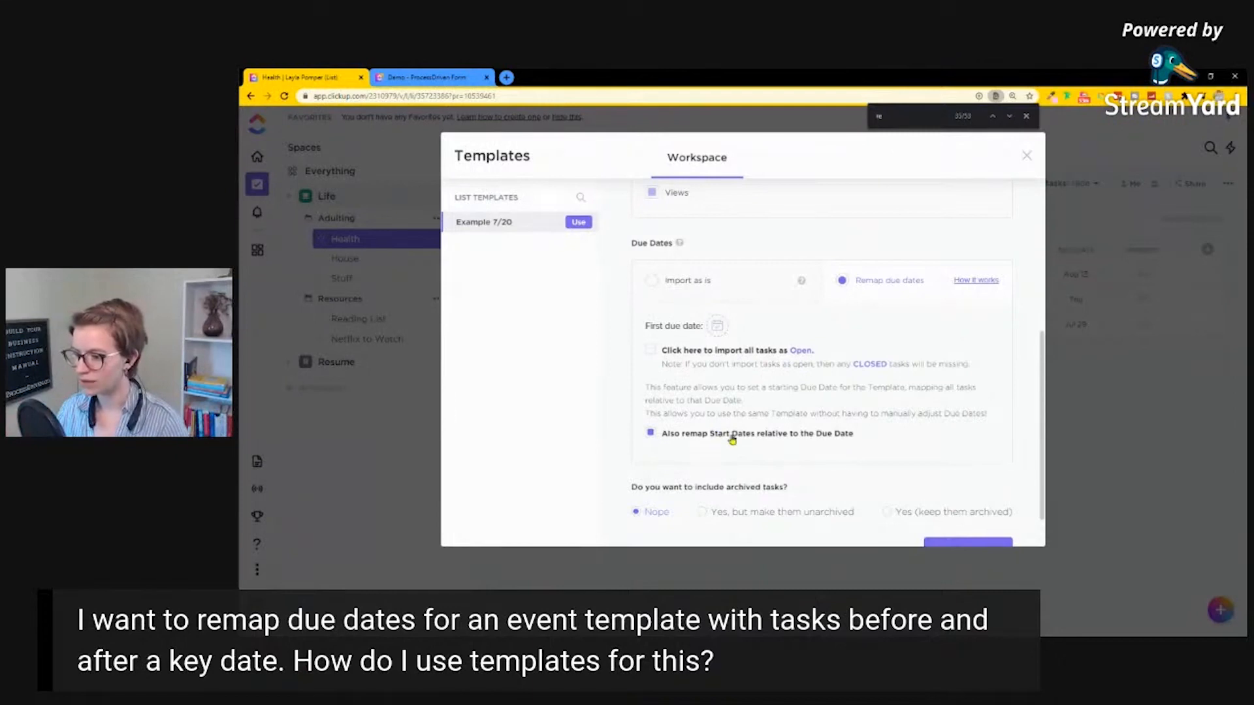
left_click(758, 433)
left_click(694, 434)
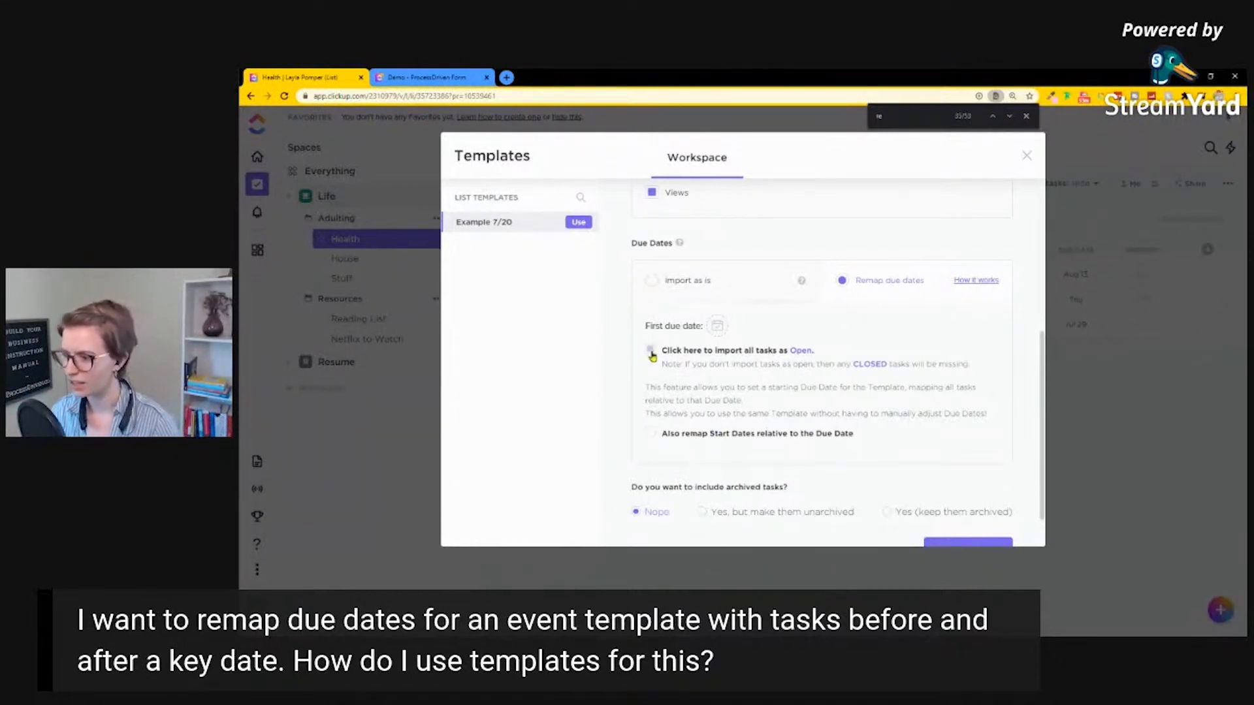
left_click(717, 325)
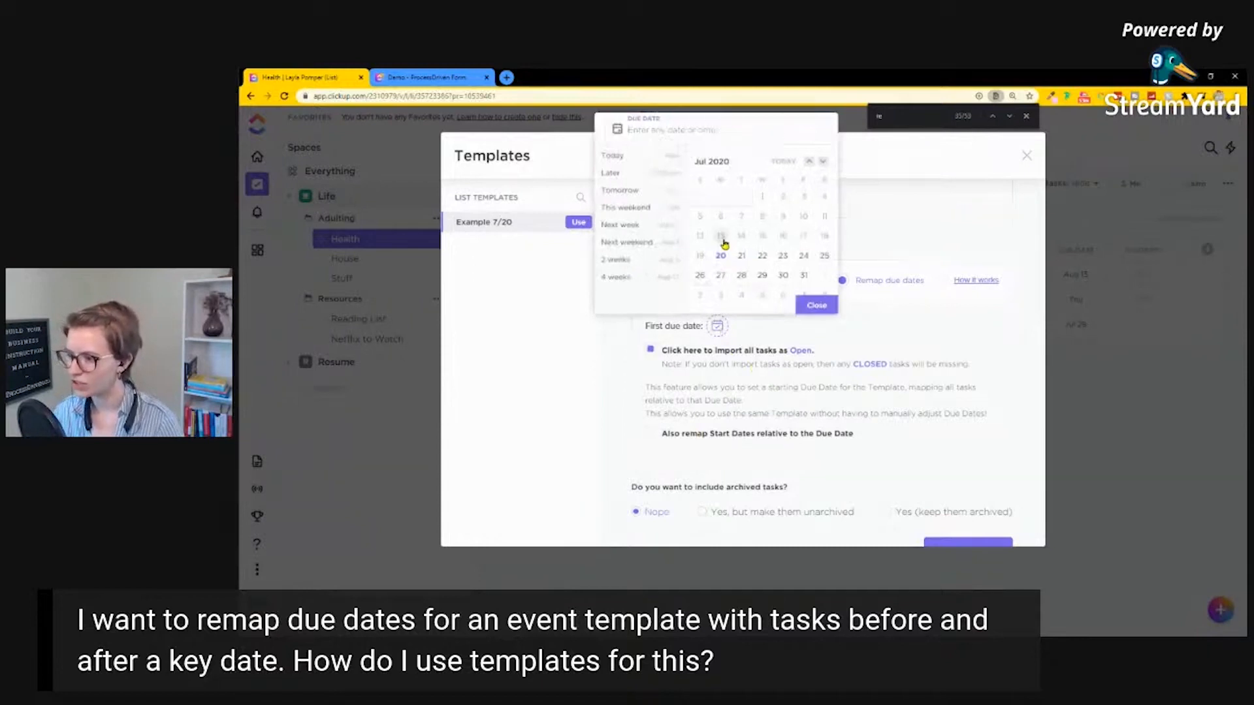
left_click(699, 277)
left_click(816, 305)
scroll(831, 405, "down", 1)
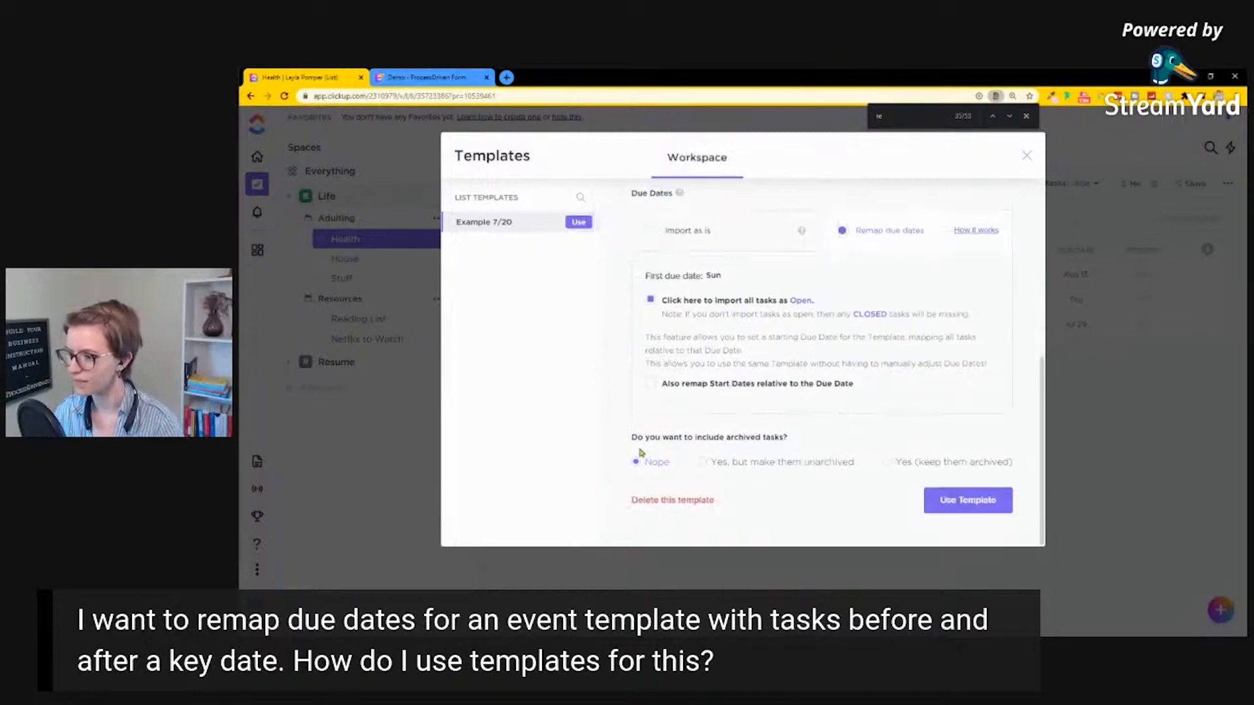
Name the new list Here! and create it from the Example 7/20 template
left_click(965, 516)
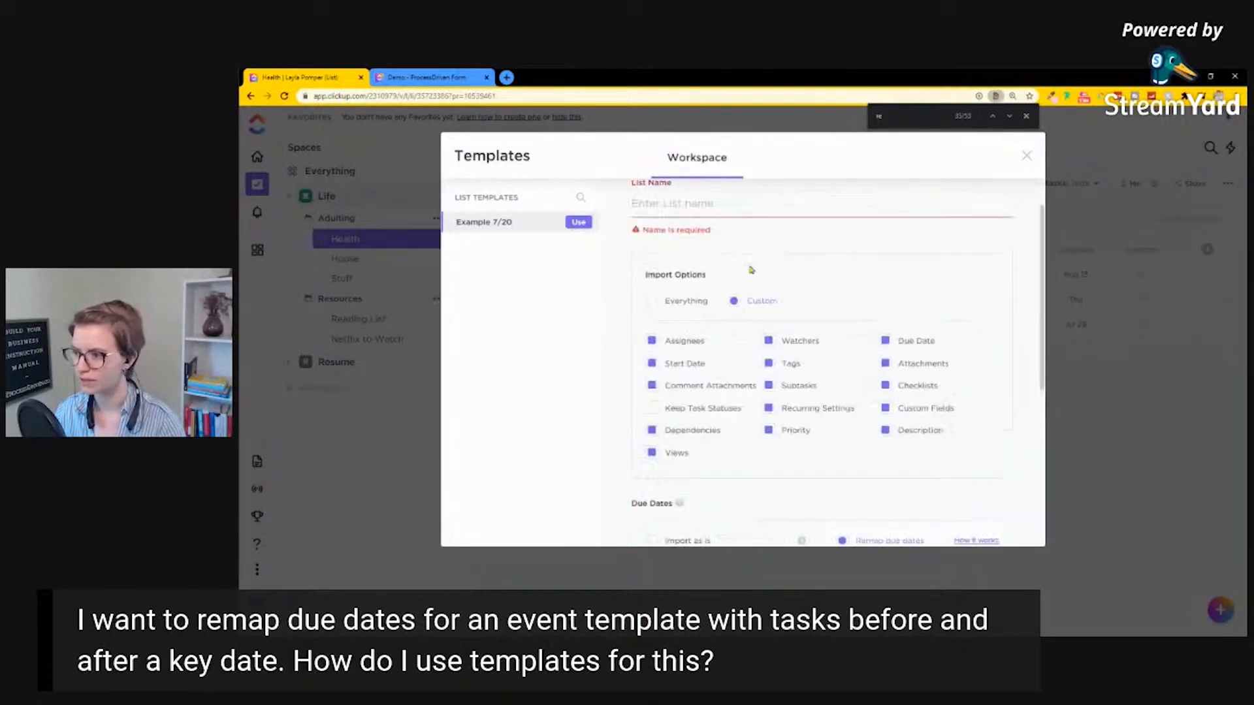
left_click(718, 210)
type("fhsdf")
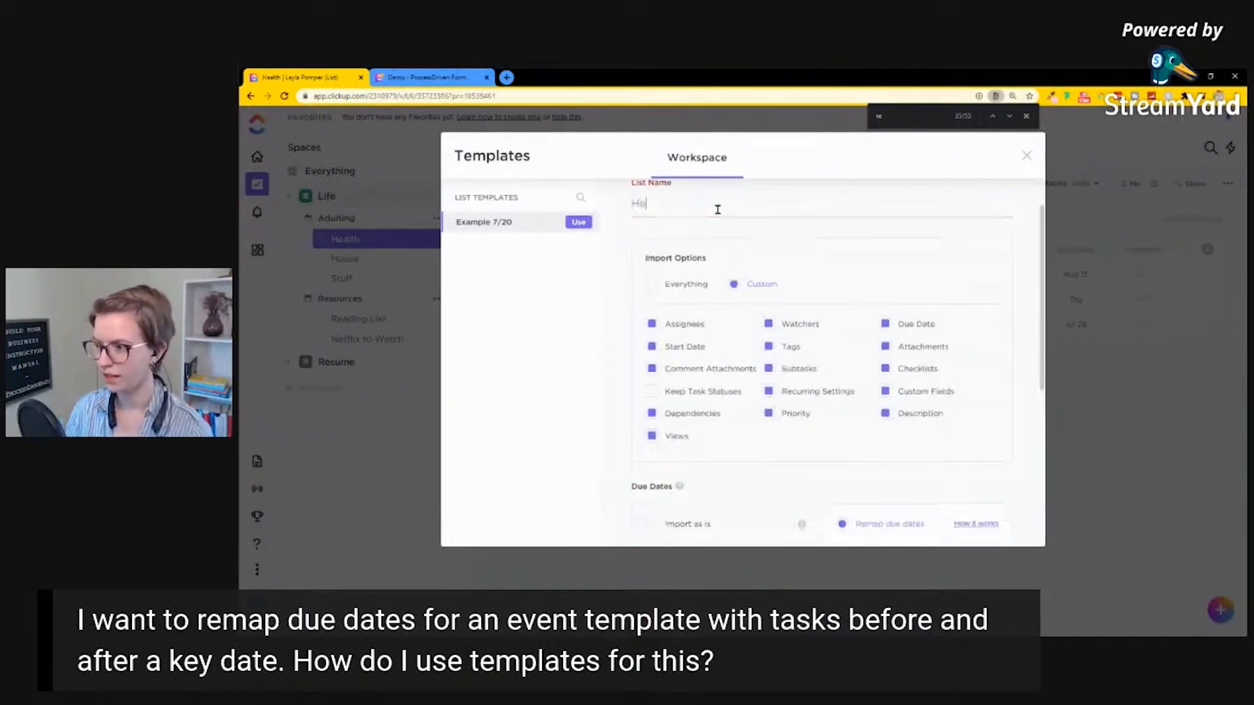
scroll(783, 255, "down", 5)
left_click(960, 499)
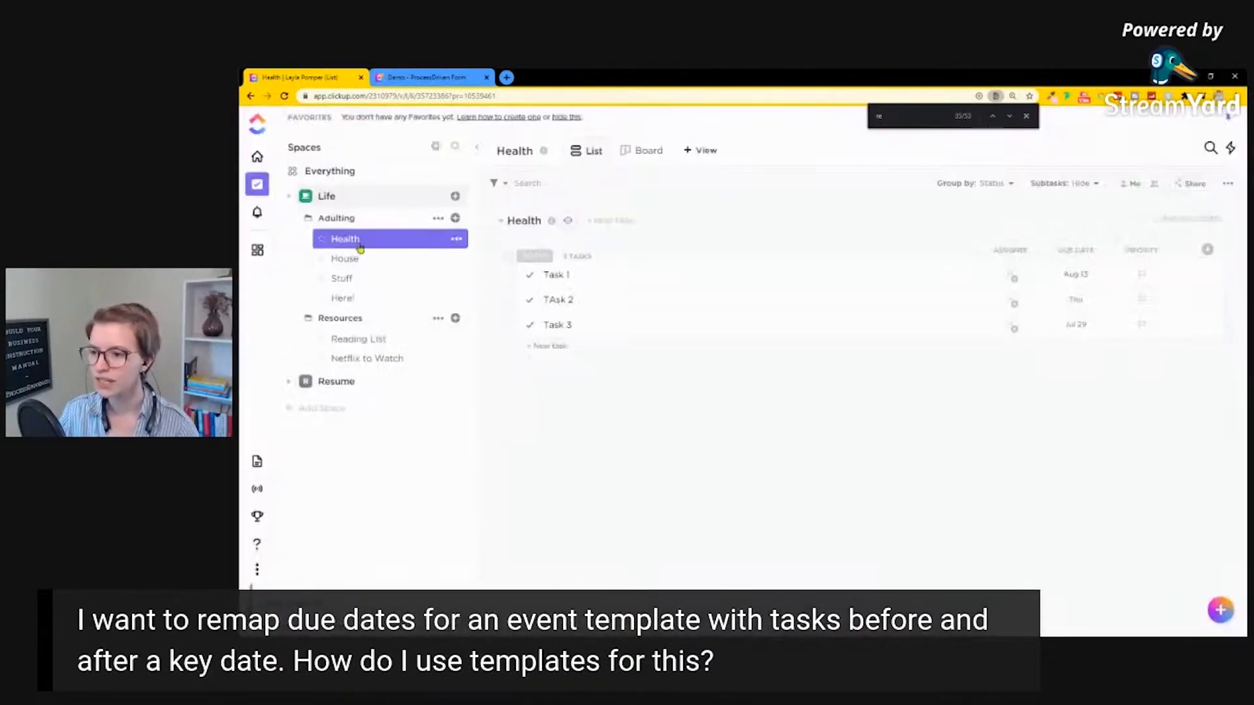
Open the Here! list and rename Task 3 to Event Date
left_click(356, 297)
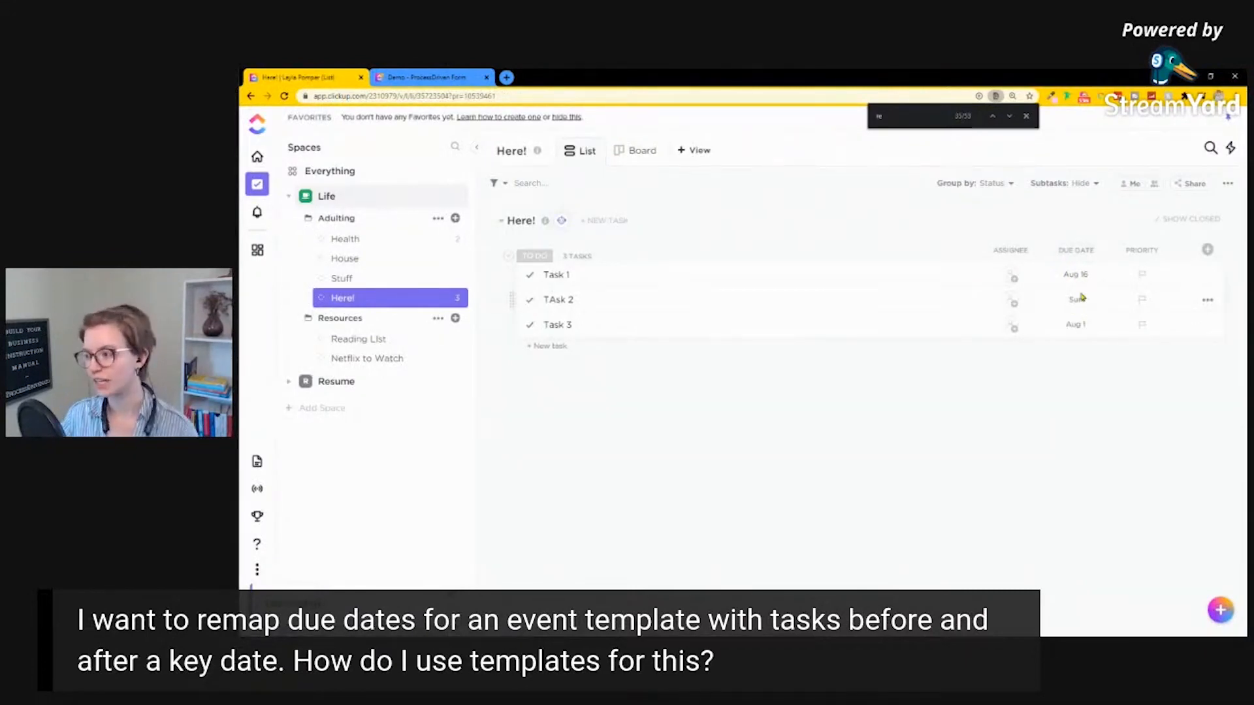
double_click(586, 302)
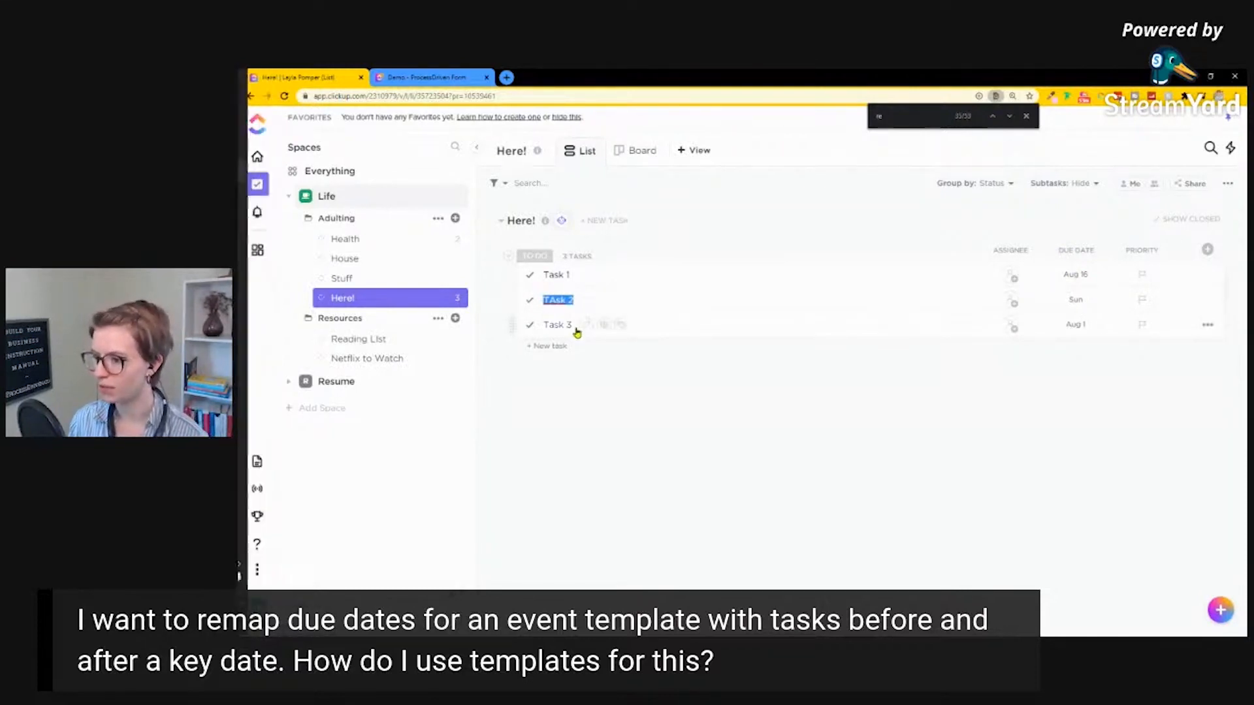
left_click(586, 324)
key("ctrl+a")
type("Event D")
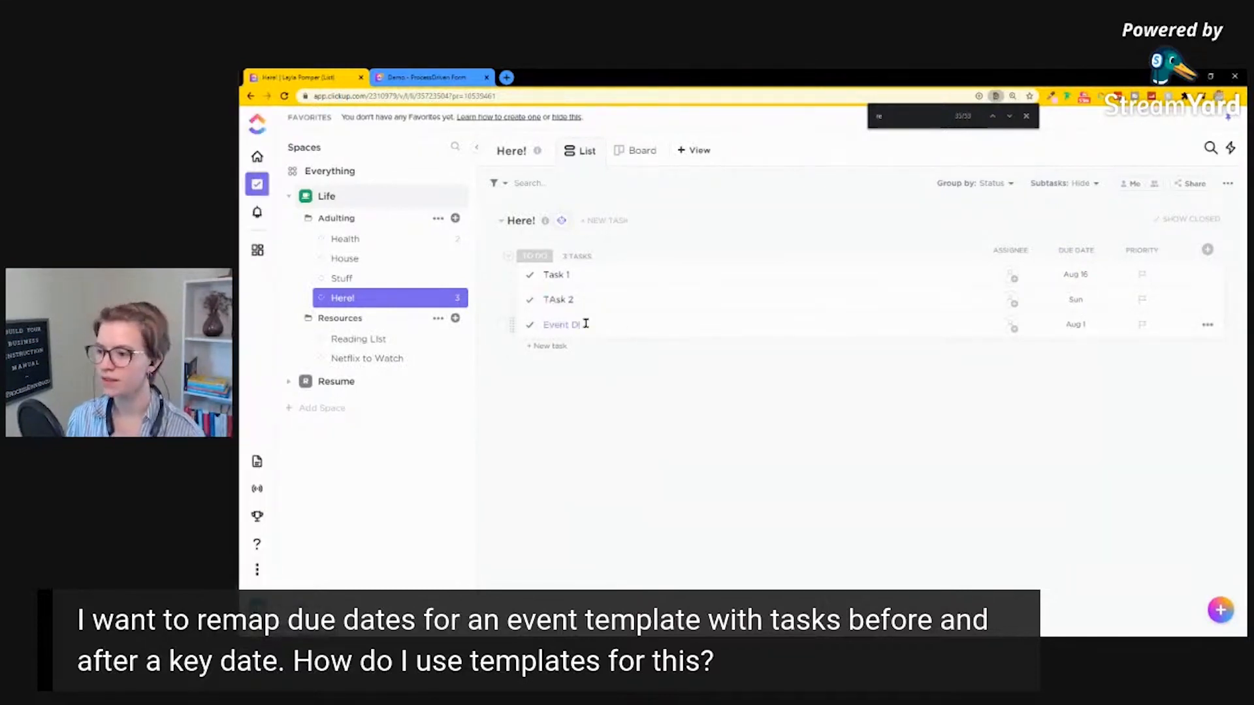
type("Ate")
key("Return")
left_click(623, 326)
left_click(608, 329)
key("BackSpace")
key("BackSpace")
key("BackSpace")
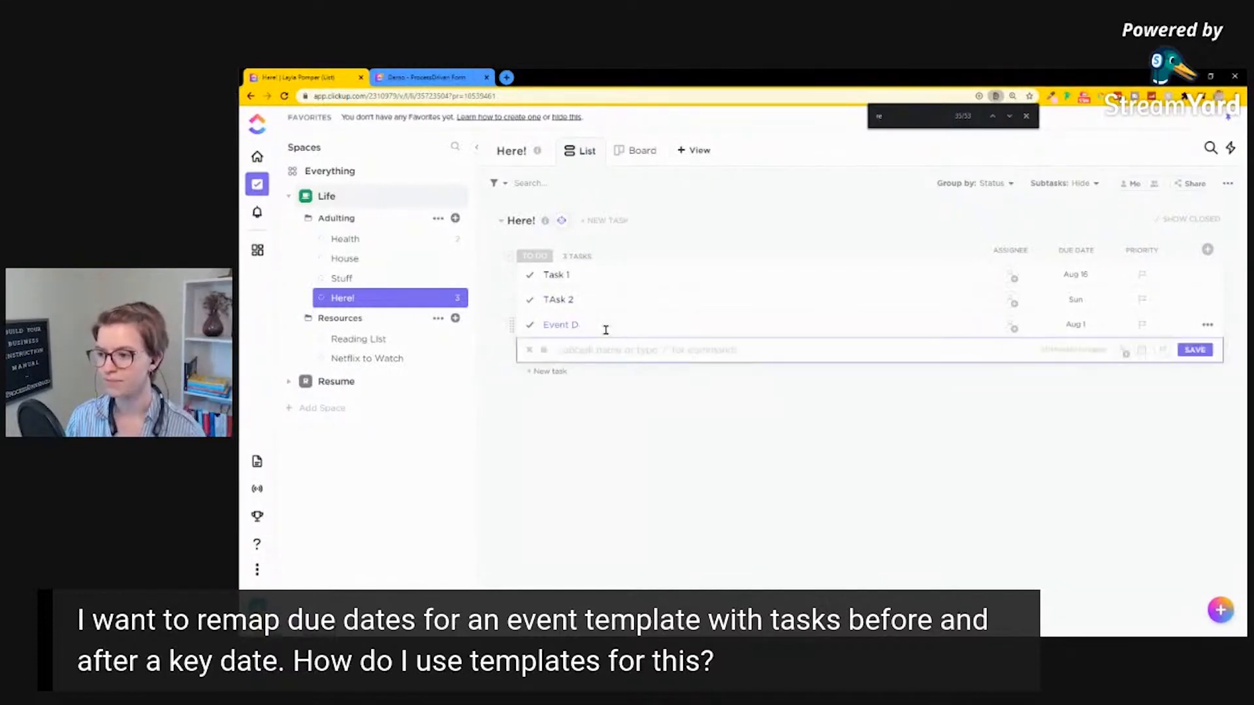
type("ate")
key("Return")
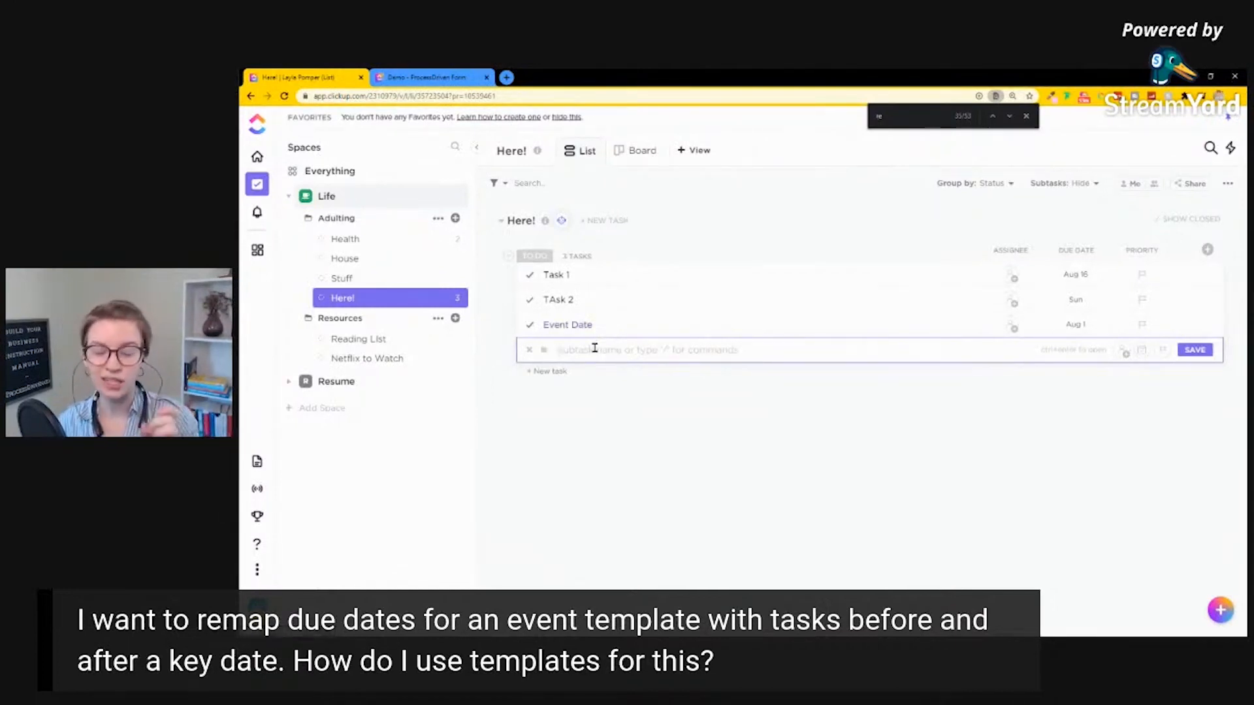
Add a subtask named 1 Year Before Event Date under Event Date and convert it to a standalone task
type("1 Ye")
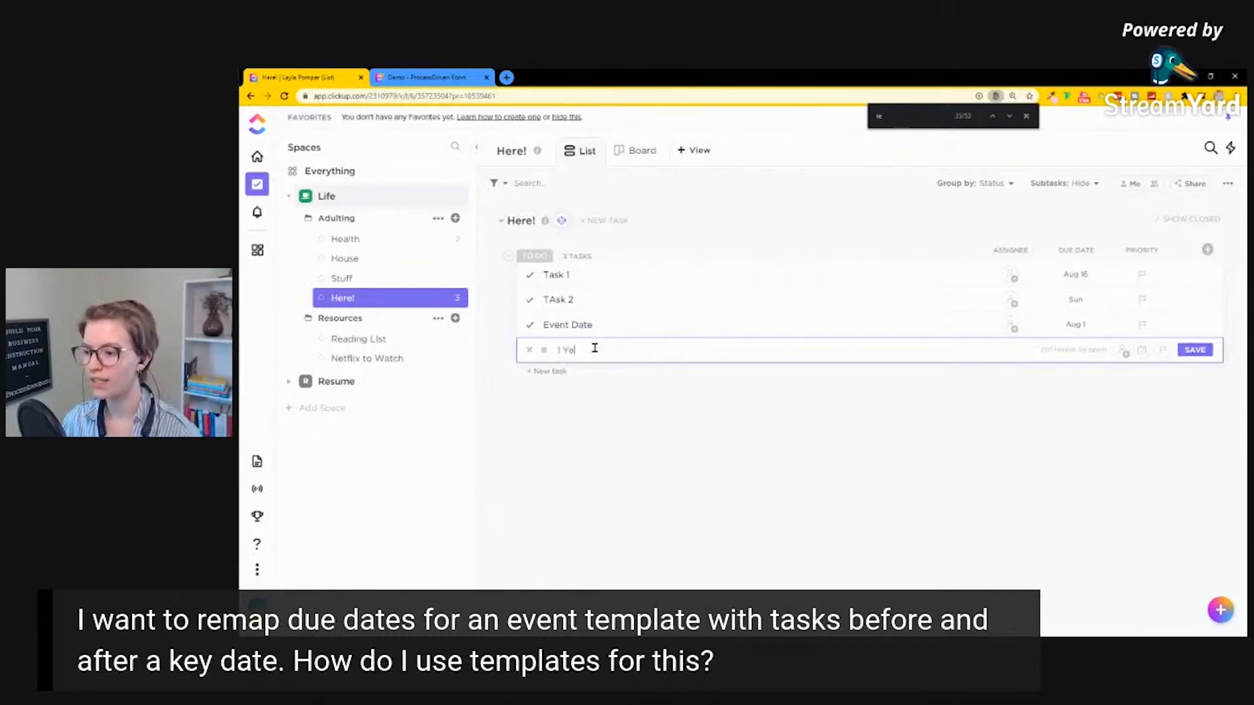
type("ar Before Event Date")
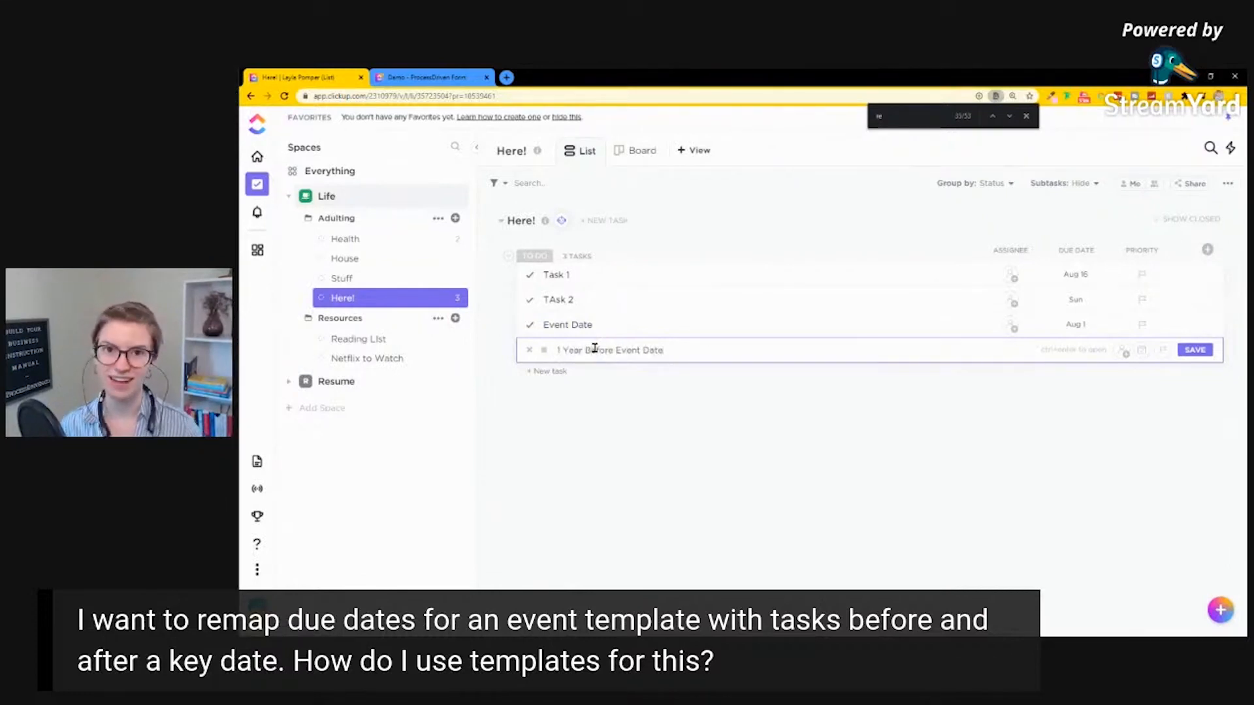
key("Return")
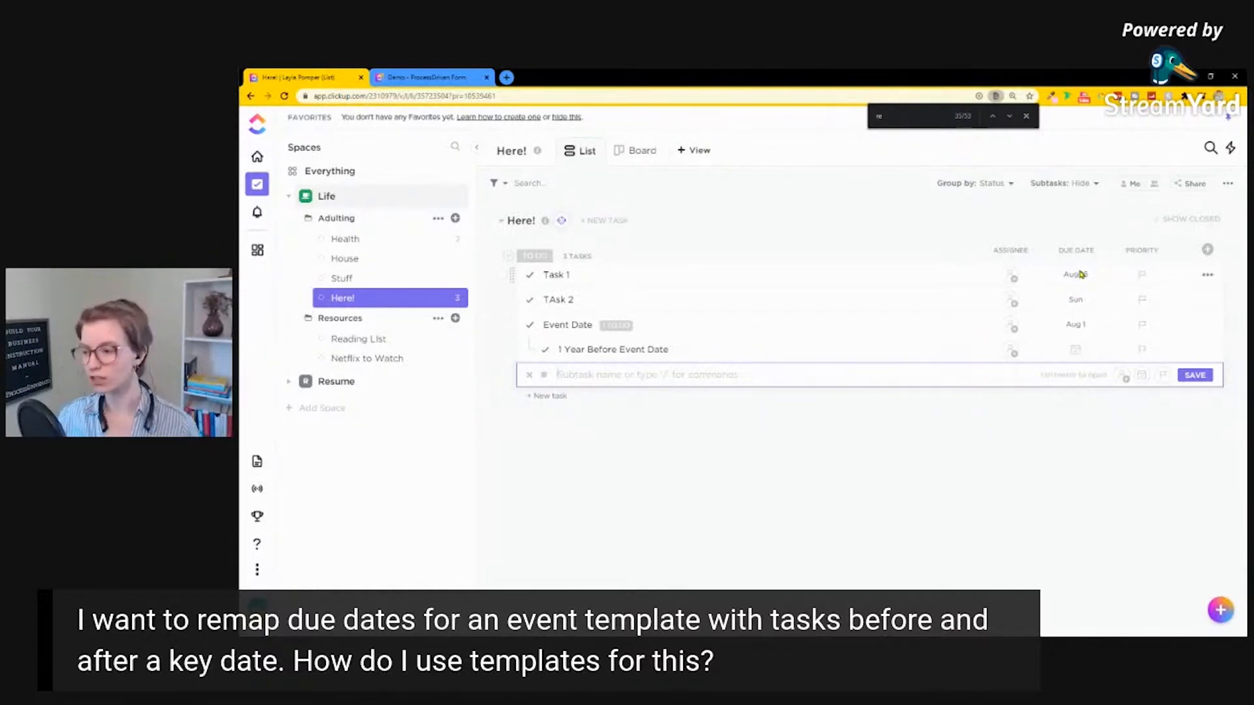
left_click(501, 348)
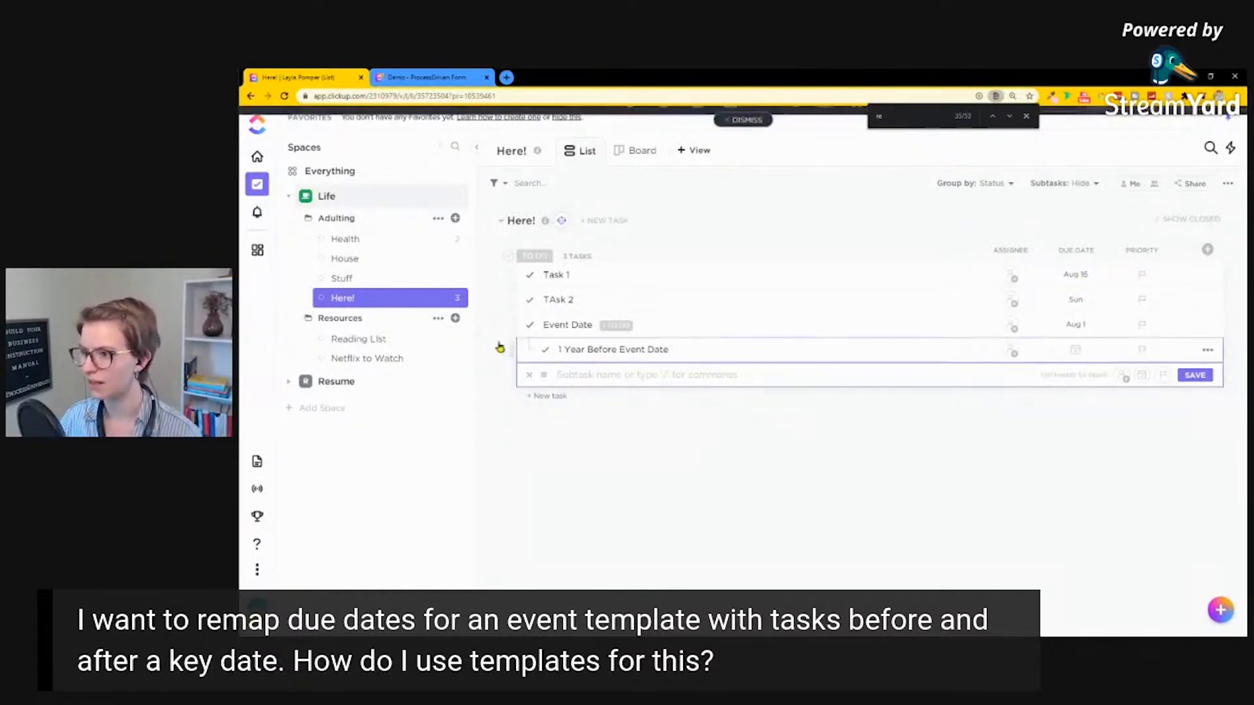
left_click(652, 122)
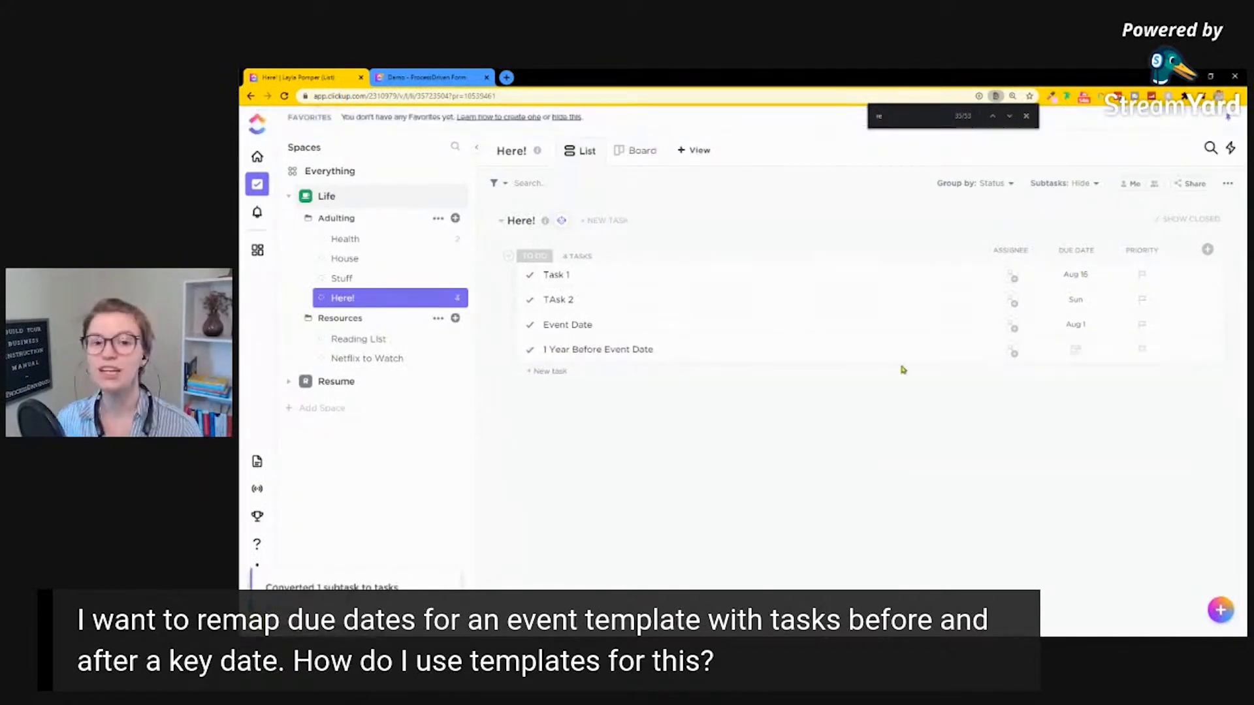
Set the due date of the 1 Year Before Event Date task to 8/1/2019 at 8:00 am
left_click(1076, 351)
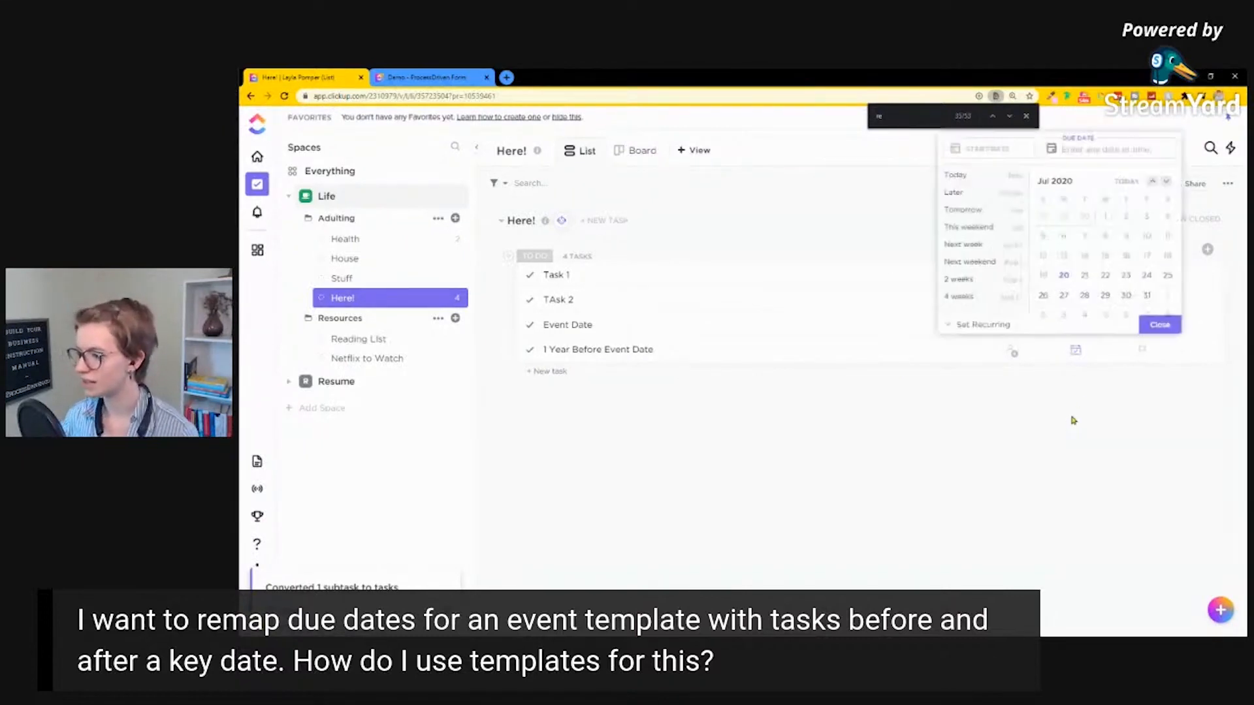
left_click(1072, 421)
left_click(1075, 352)
type("8/1/2019")
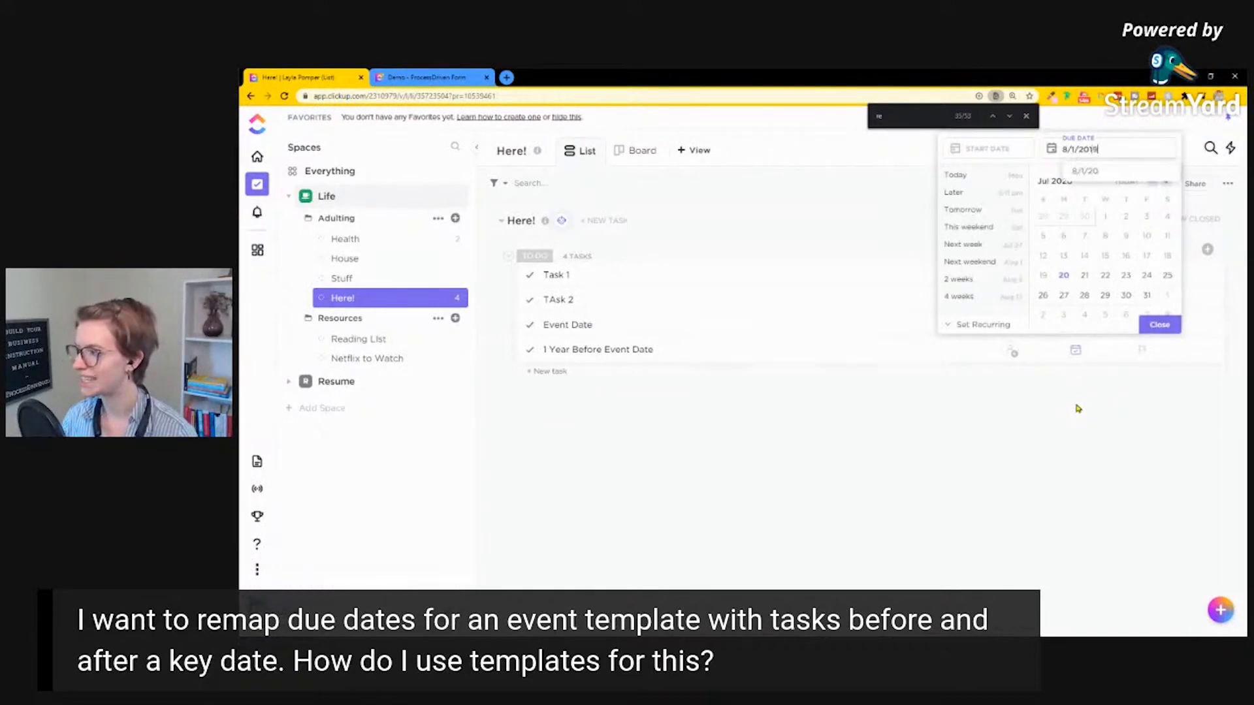
key("Return")
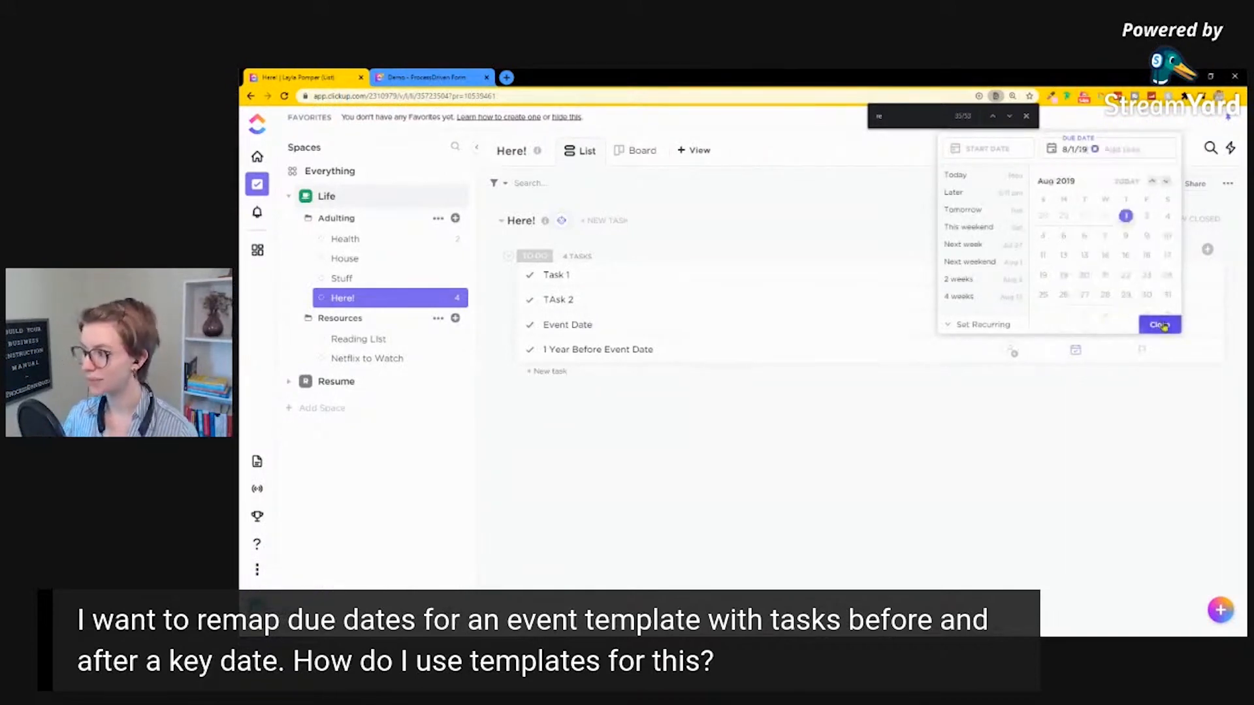
left_click(1134, 151)
left_click(1135, 172)
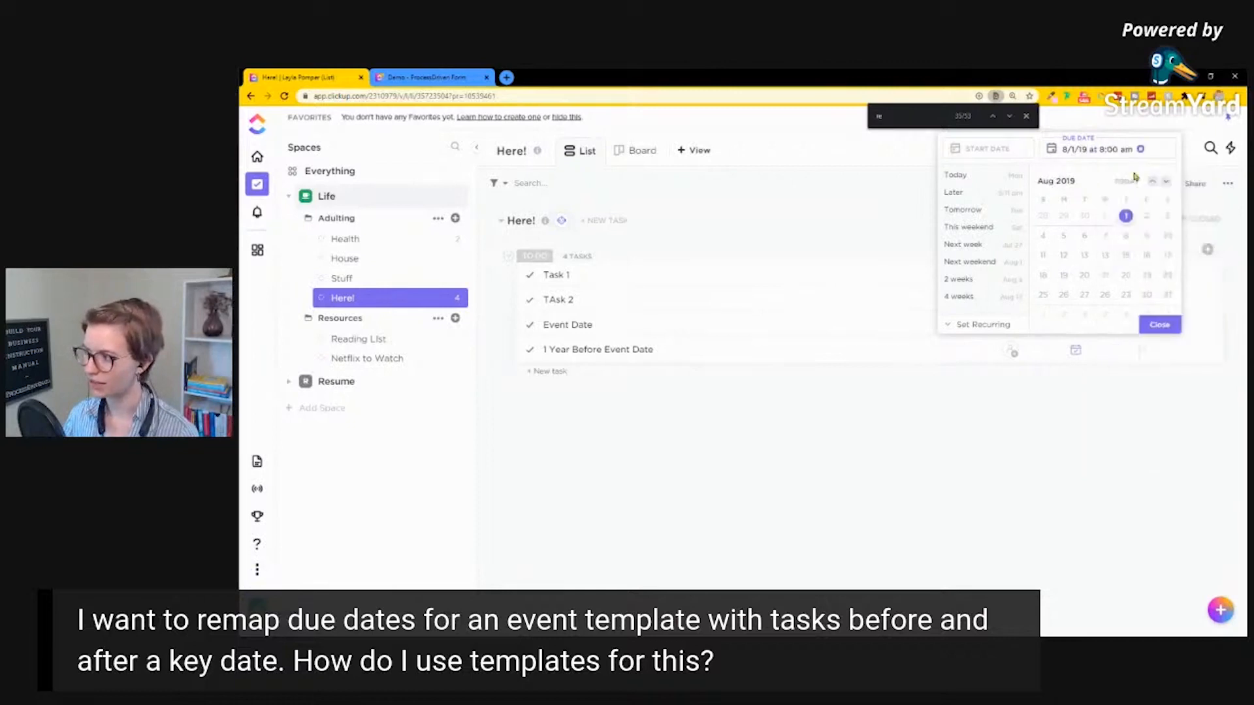
left_click(1157, 328)
Add an 8:00 am due time to the Event Date task's August 1 due date
left_click(1074, 324)
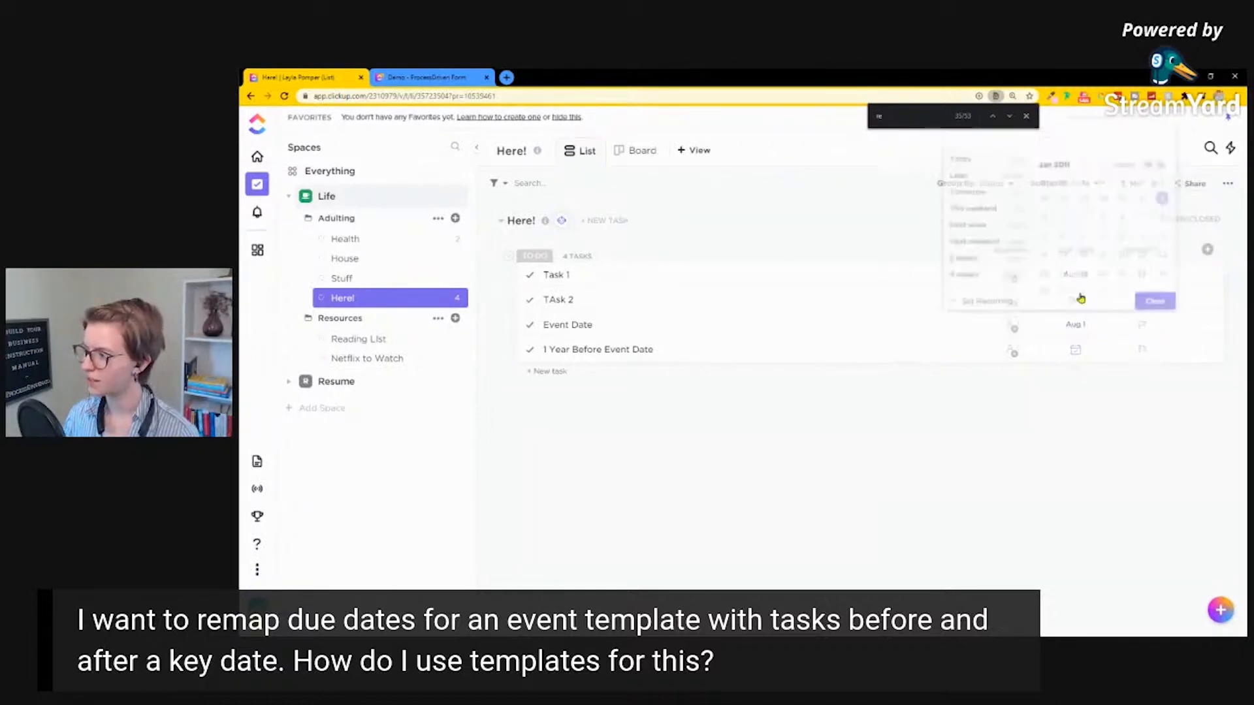
left_click(1113, 130)
left_click(1128, 151)
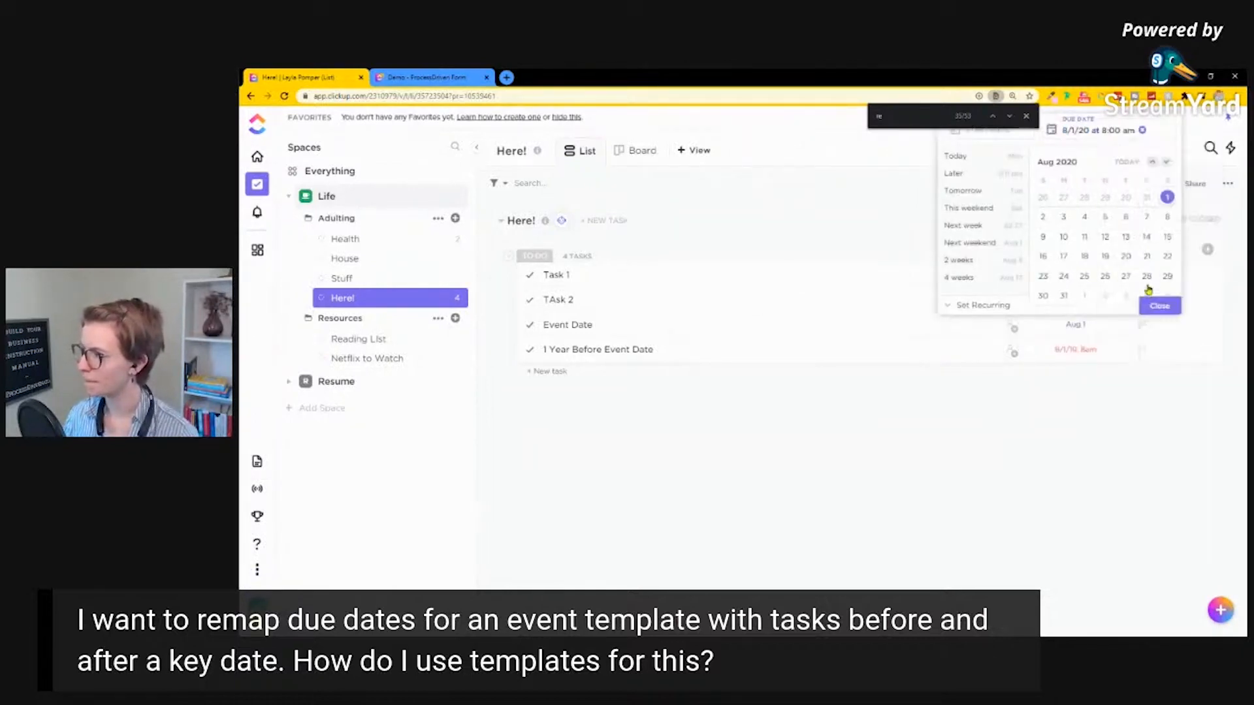
left_click(1160, 304)
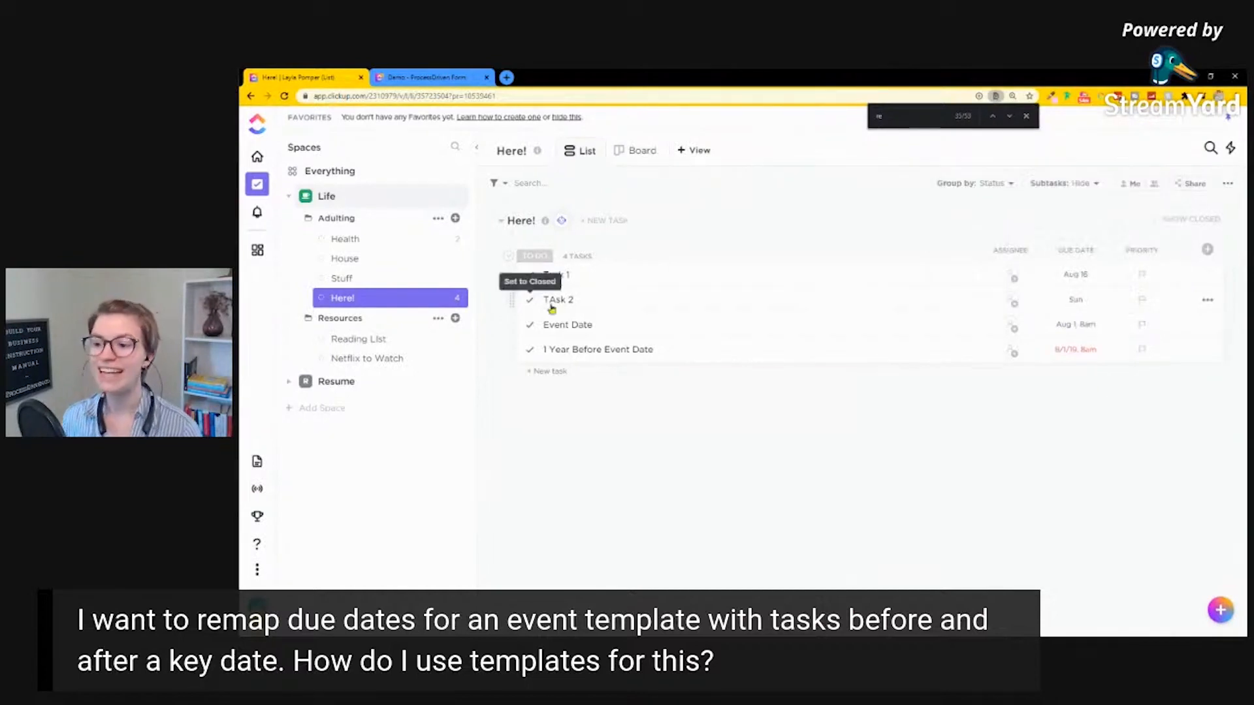
Save the Here! list with everything included as the Example 7/20 template, shared with everyone, and bring up that template's import options
left_click(457, 298)
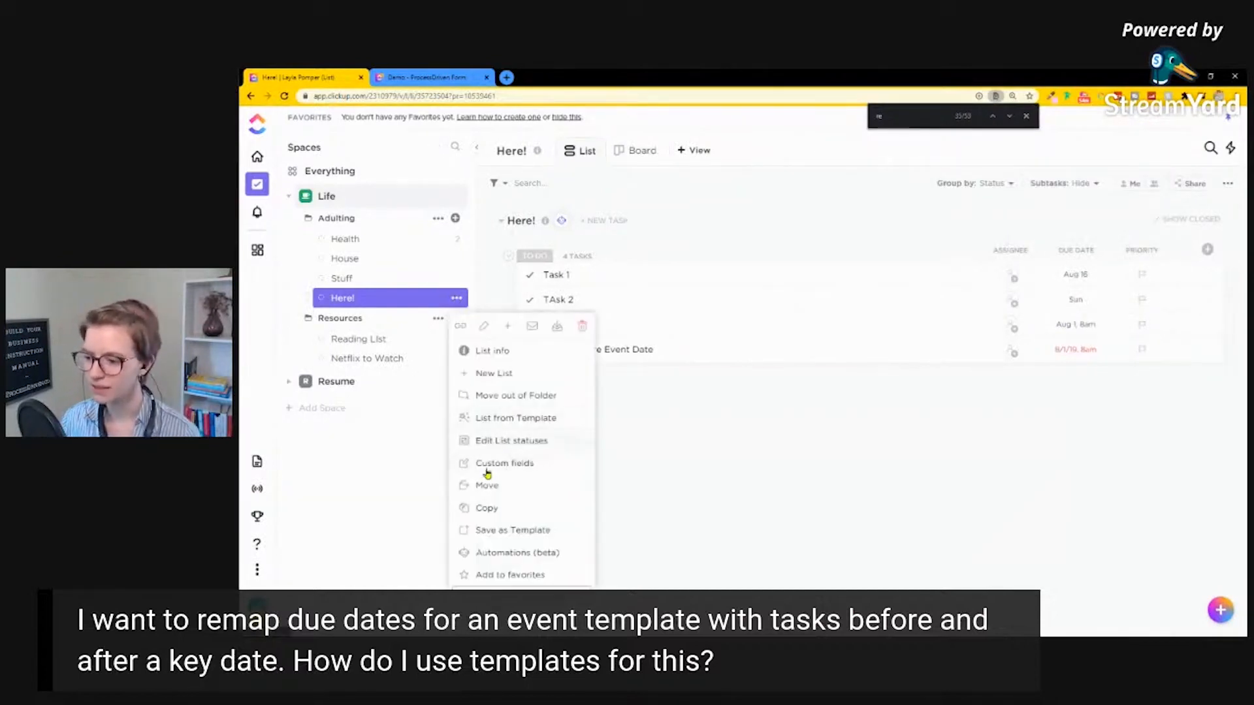
left_click(522, 533)
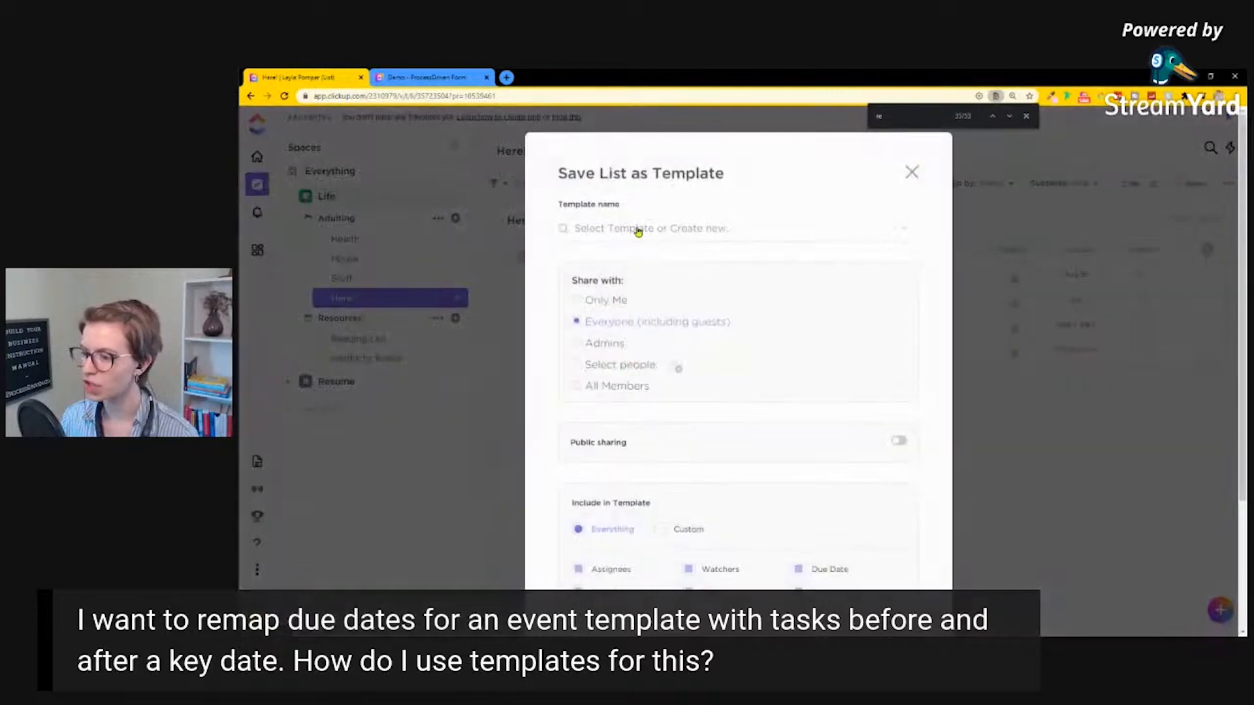
scroll(672, 352, "down", 3)
left_click(859, 569)
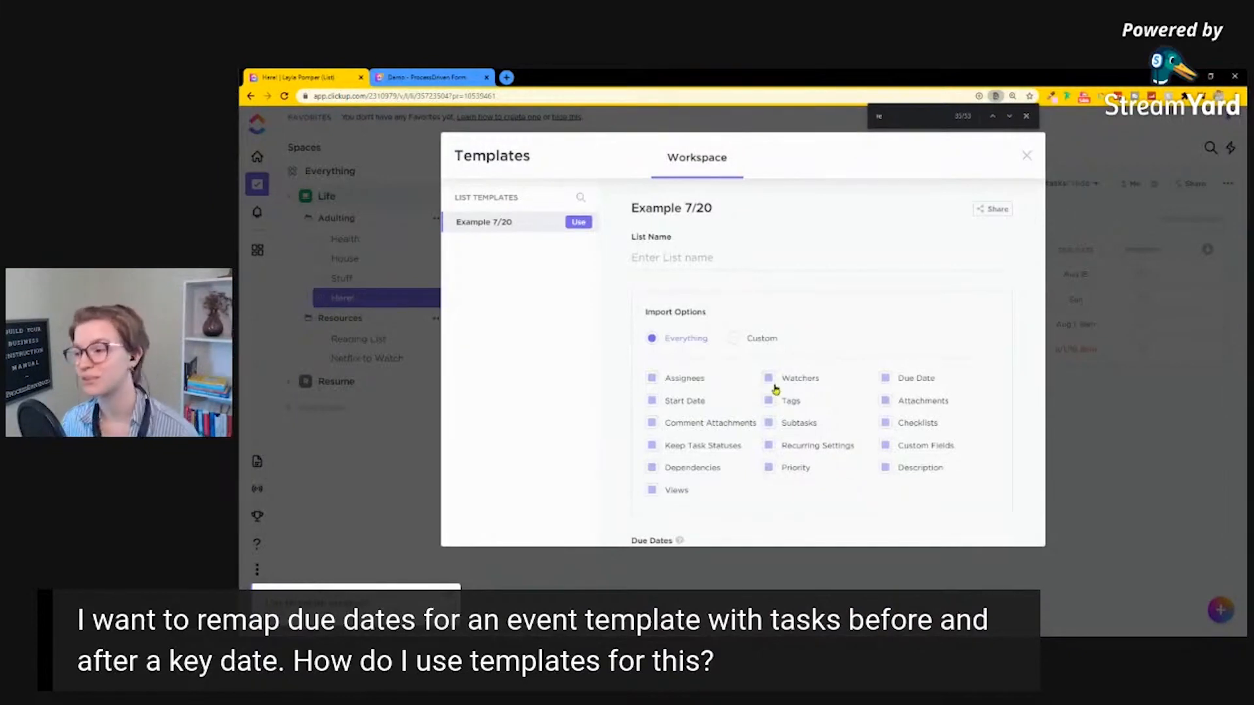
Name the new list from the Example 7/20 template "I hope this event is 9/1?"
left_click(662, 261)
type("I hope this even it")
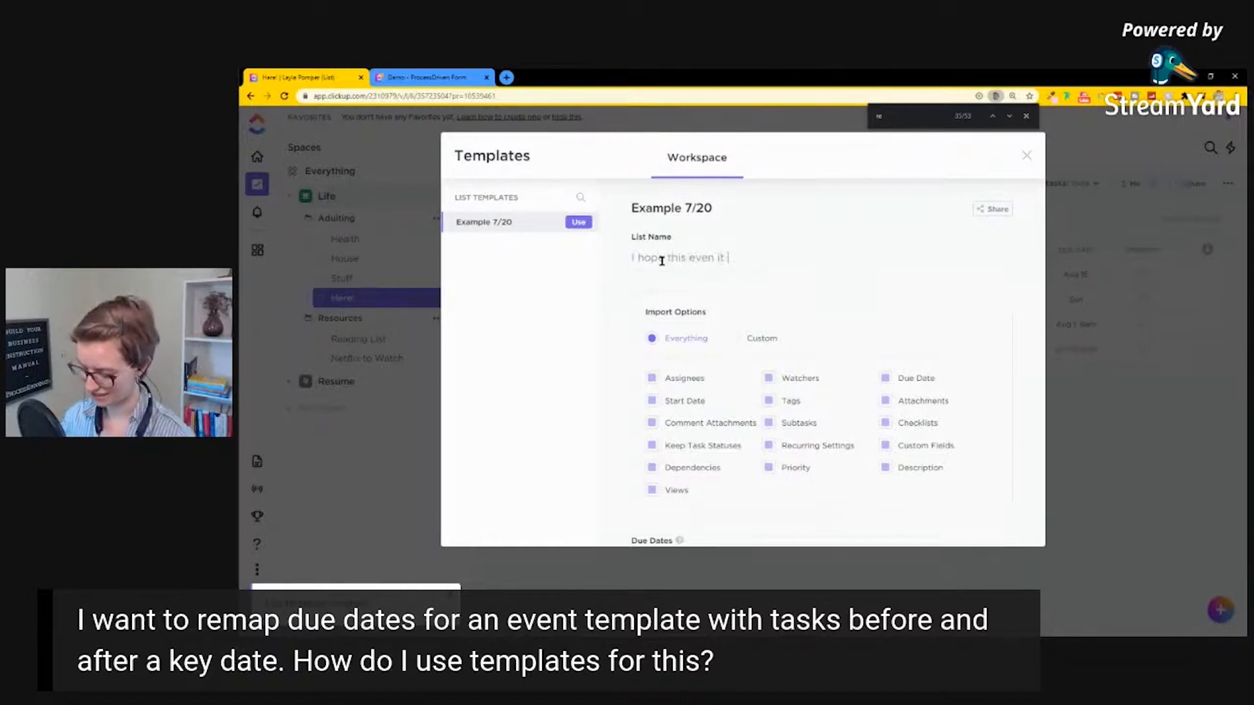
type(" 9/1")
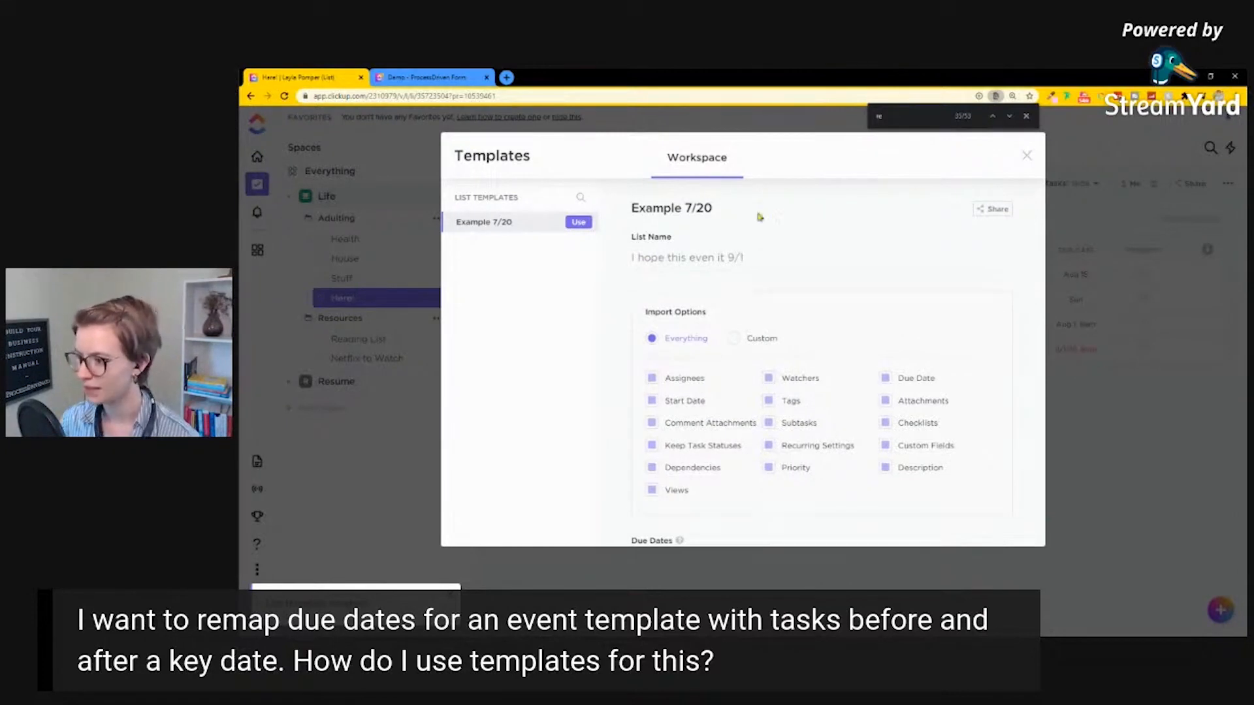
key("BackSpace")
key("BackSpace")
key("BackSpace")
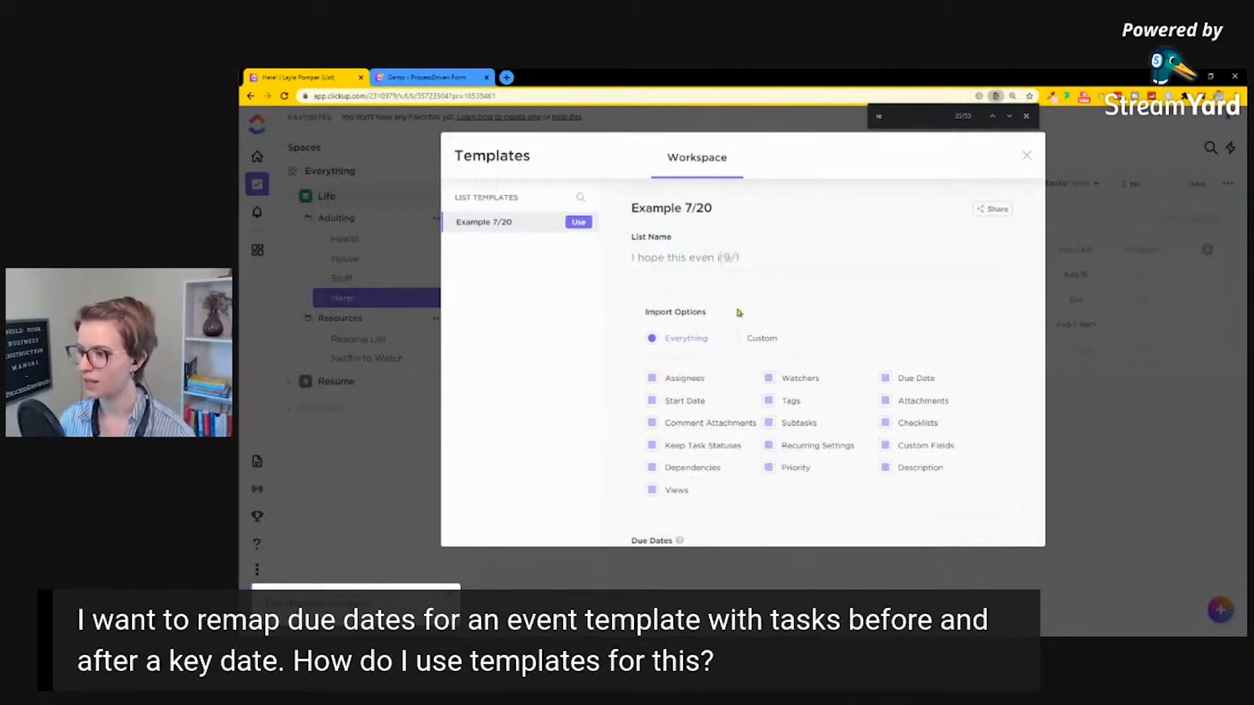
type("t is")
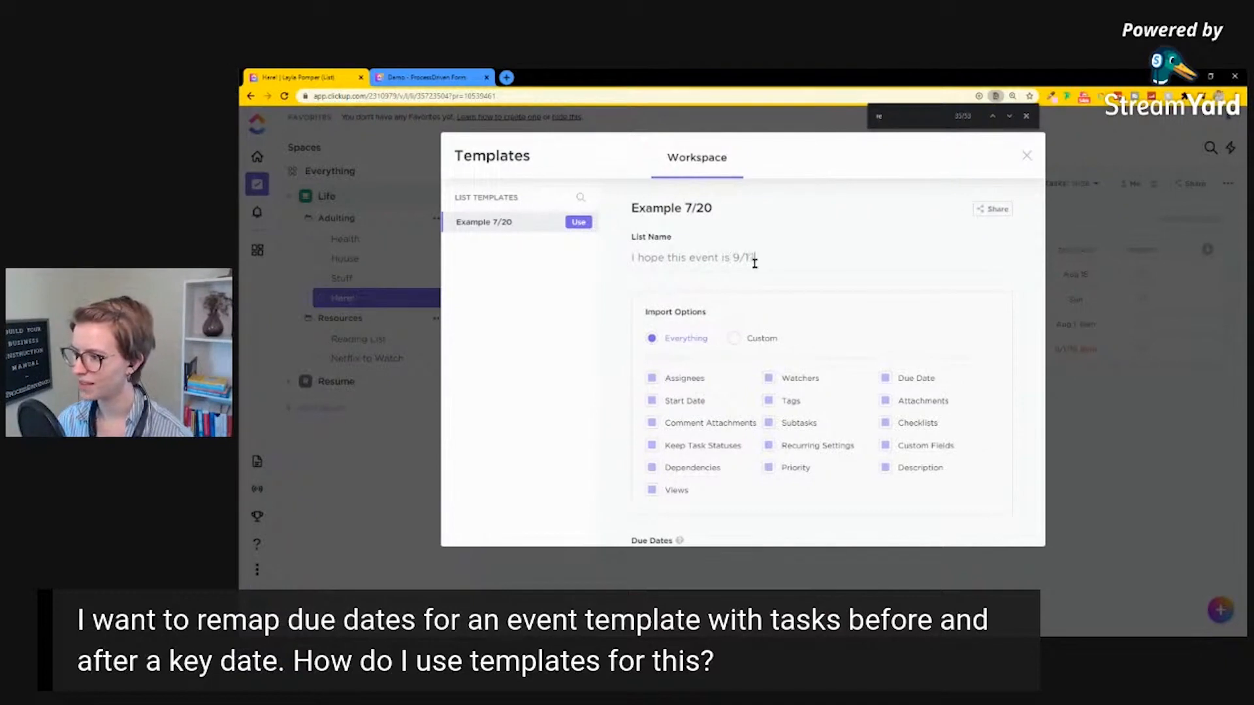
Remap the template's due dates from a first due date of 9/1/2019 and create the list
scroll(751, 262, "down", 3)
left_click(840, 358)
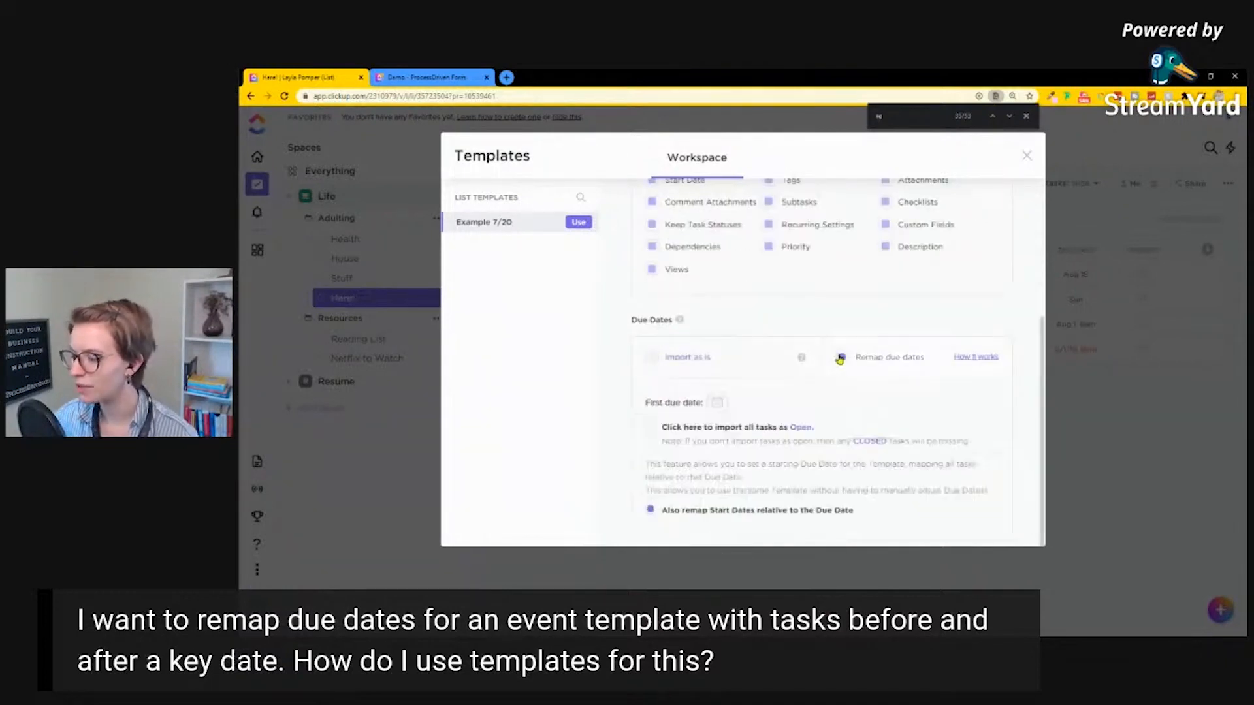
left_click(716, 403)
type("9/1")
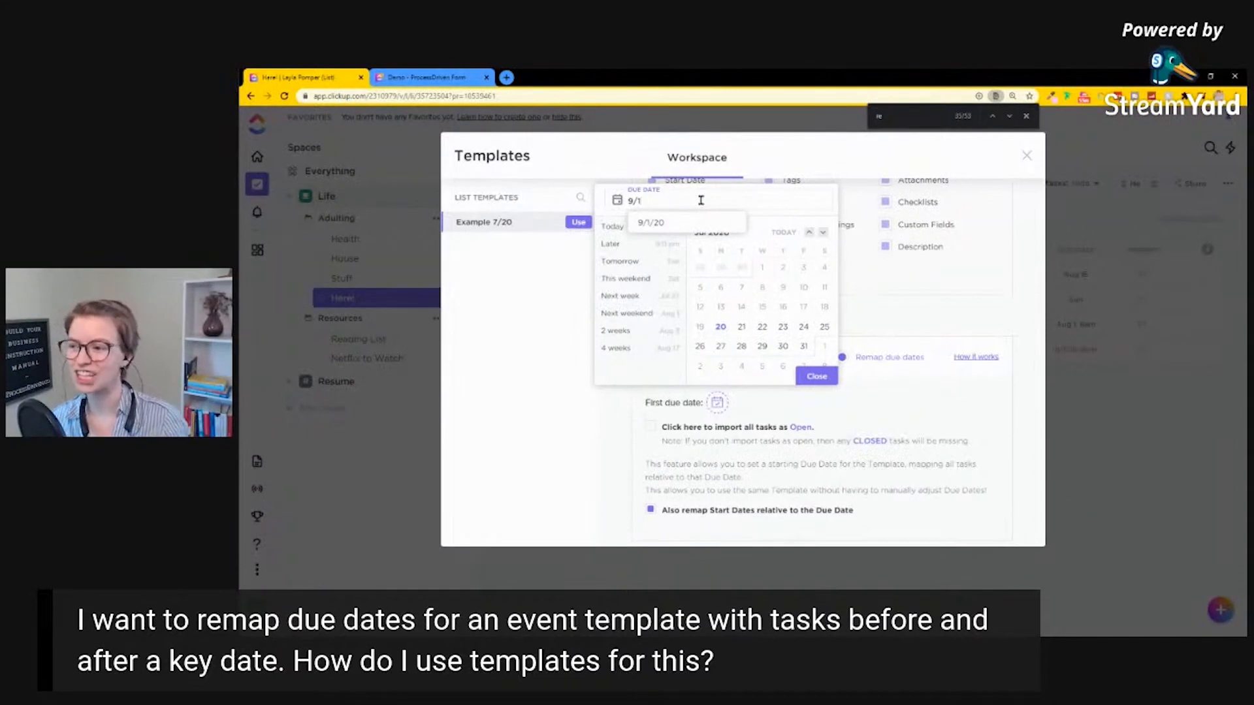
type("/2019")
key("Return")
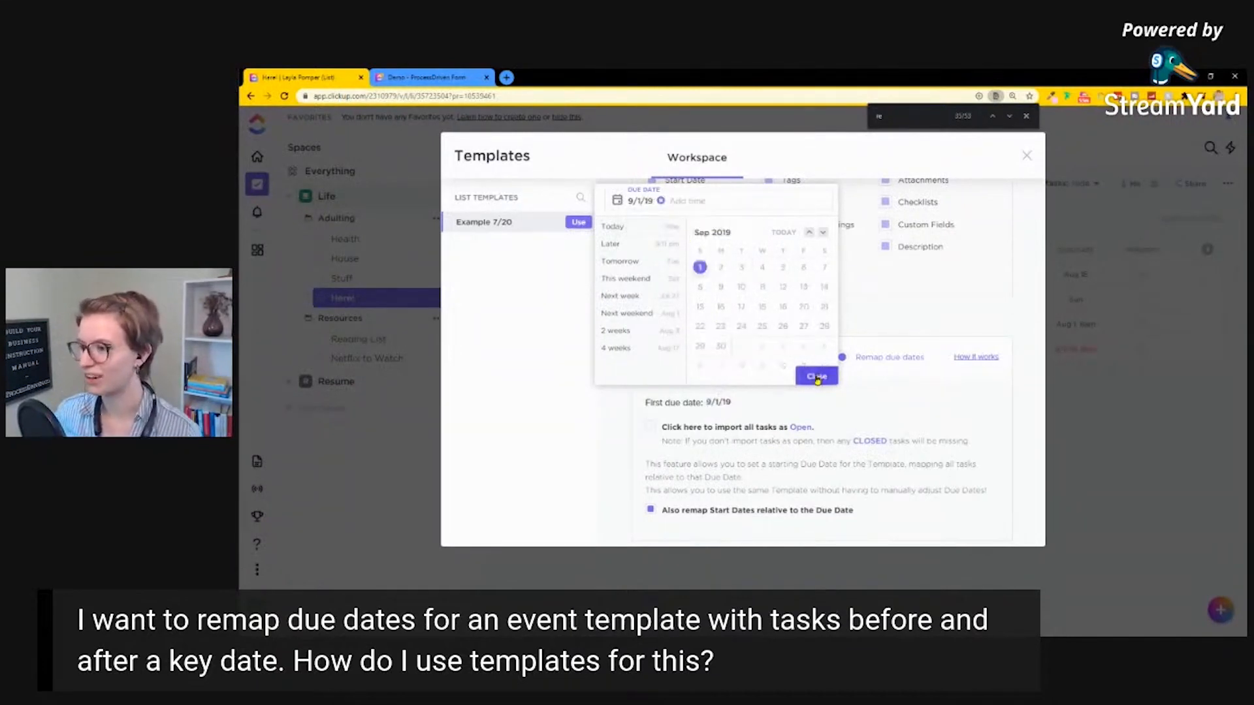
left_click(817, 377)
left_click(945, 502)
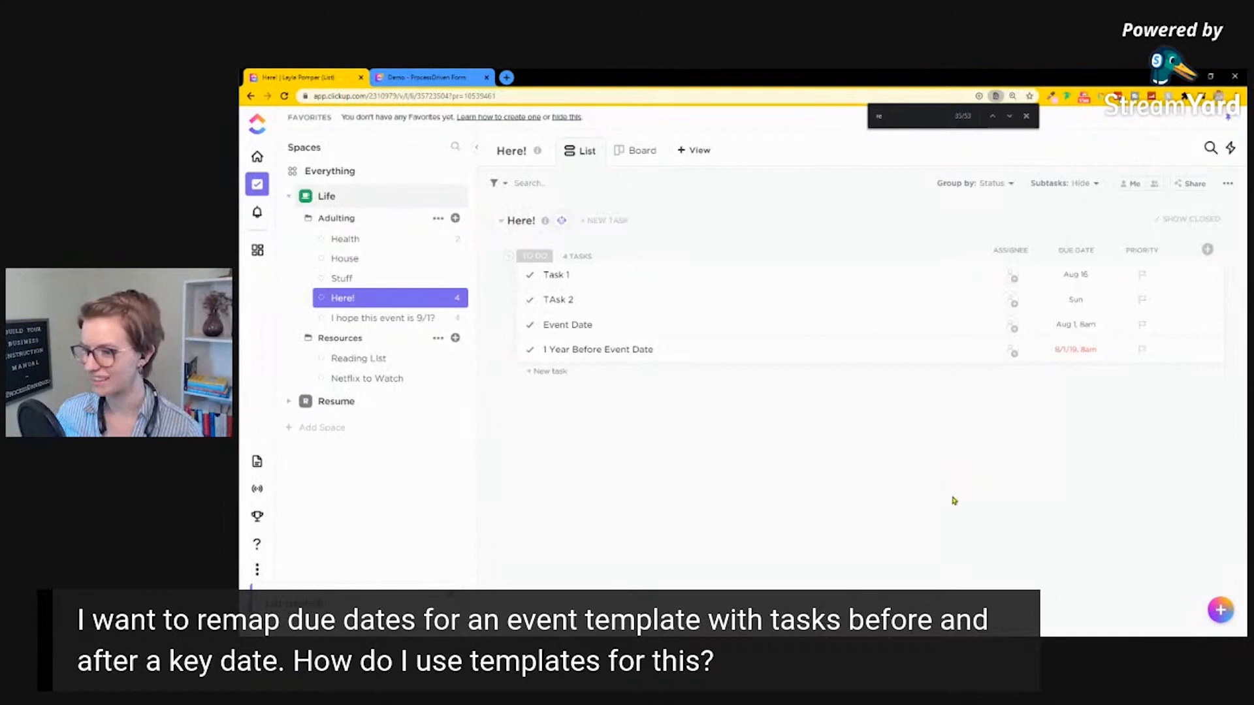
Open the "I hope this event is 9/1?" list and delete its 1 Year Before Event Date task
left_click(387, 320)
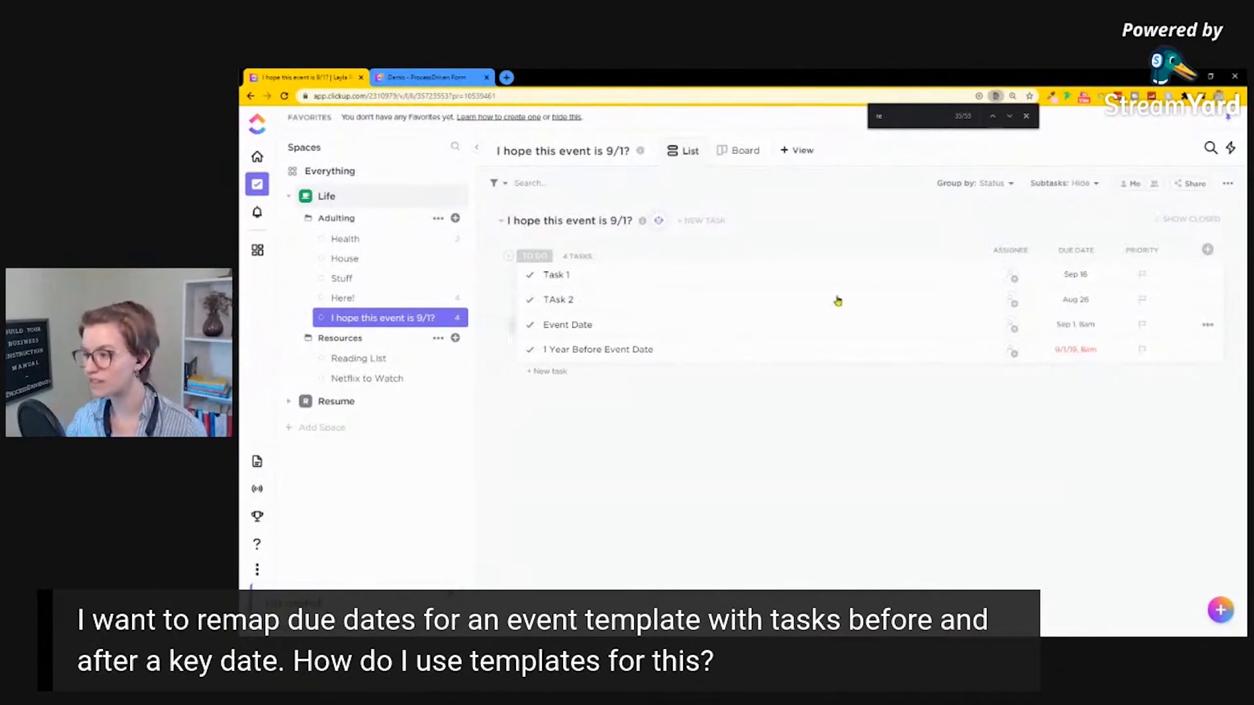
left_click(1208, 353)
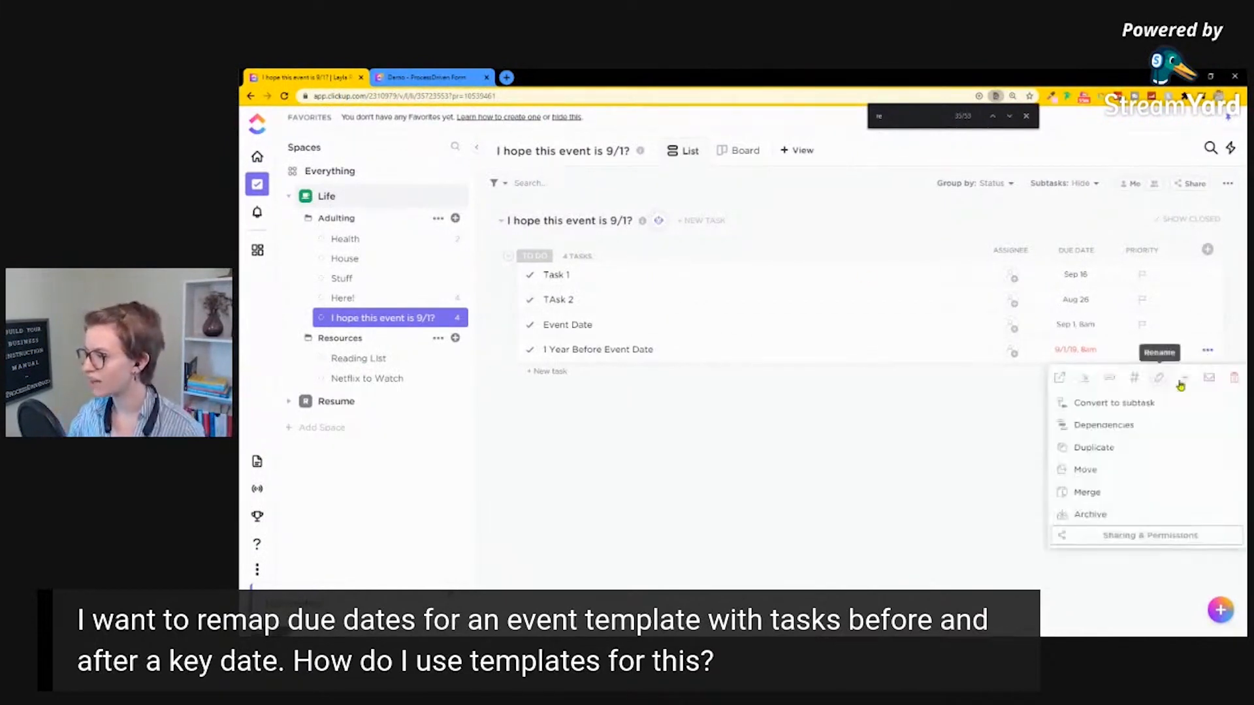
left_click(1234, 377)
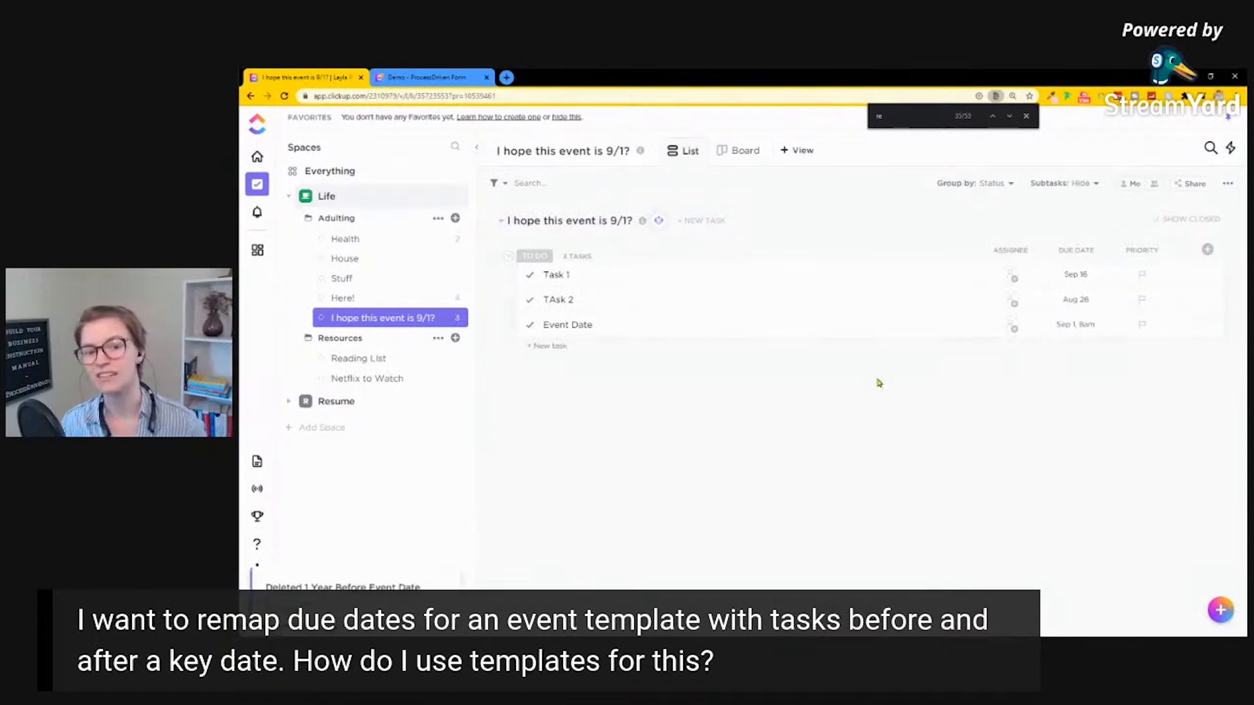